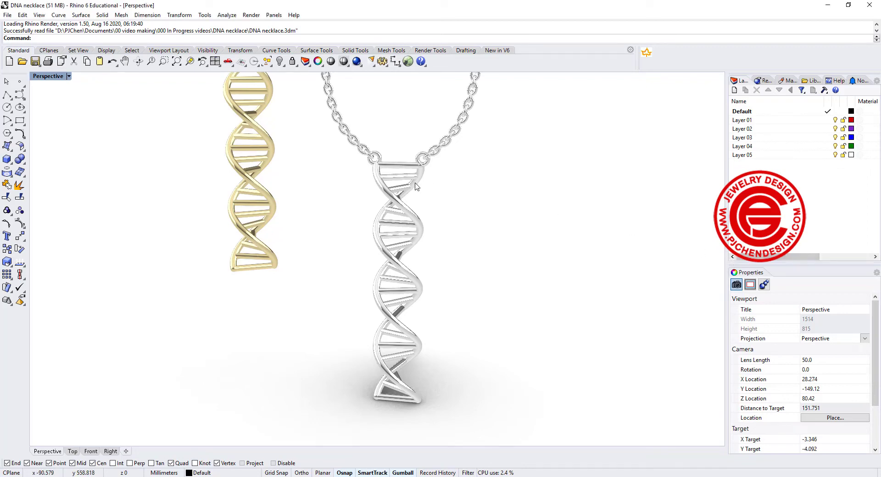
Orbit the view around the finished pendants to inspect them
{"action": "right_click_drag", "start_coordinate": [526, 219], "coordinate": [296, 253]}
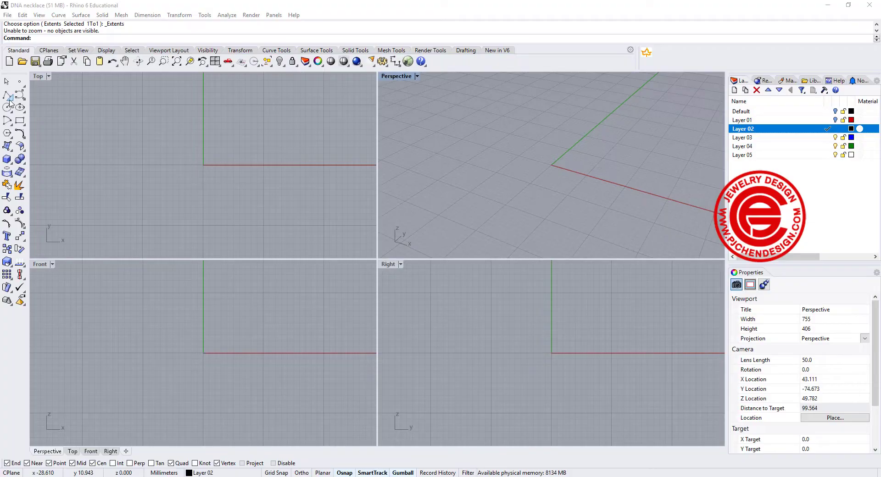
Draw a vertical polyline from the origin up the Z axis and maximize the Front view
{"action": "left_click", "coordinate": [8, 95]}
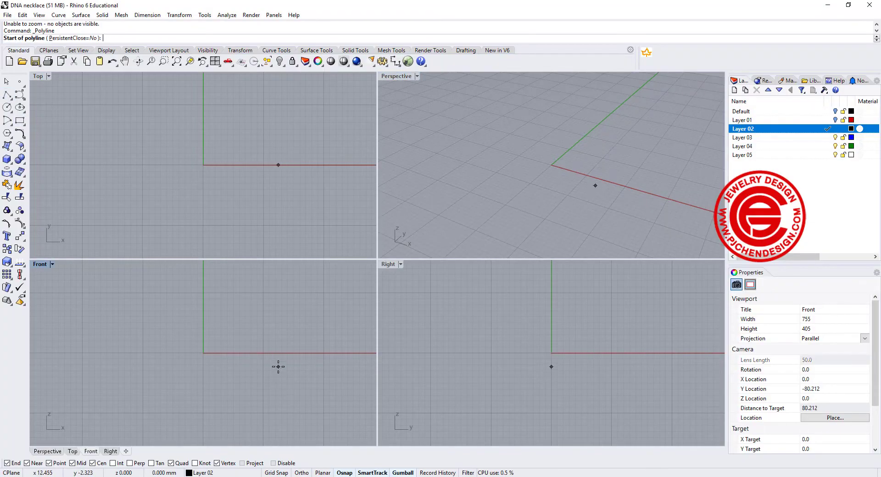
{"action": "type", "text": "0"}
{"action": "key", "text": "Return"}
{"action": "right_click_drag", "start_coordinate": [209, 314], "coordinate": [177, 334]}
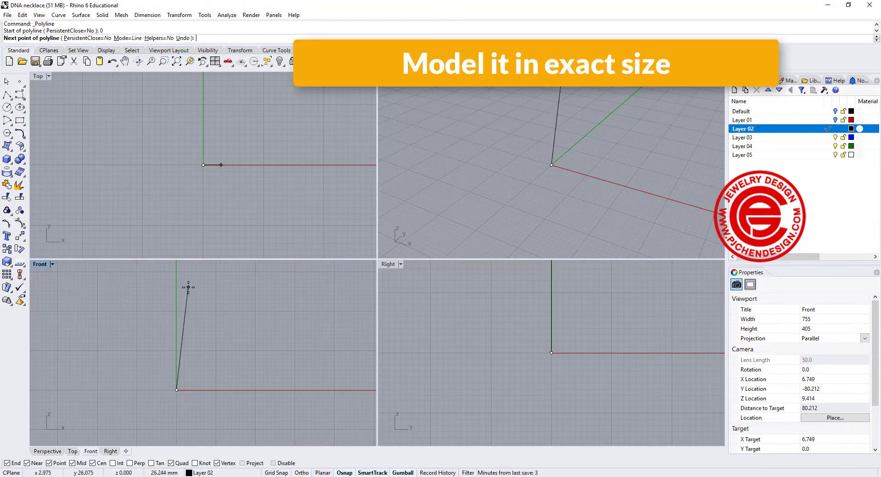
{"action": "right_click_drag", "start_coordinate": [187, 289], "coordinate": [177, 340]}
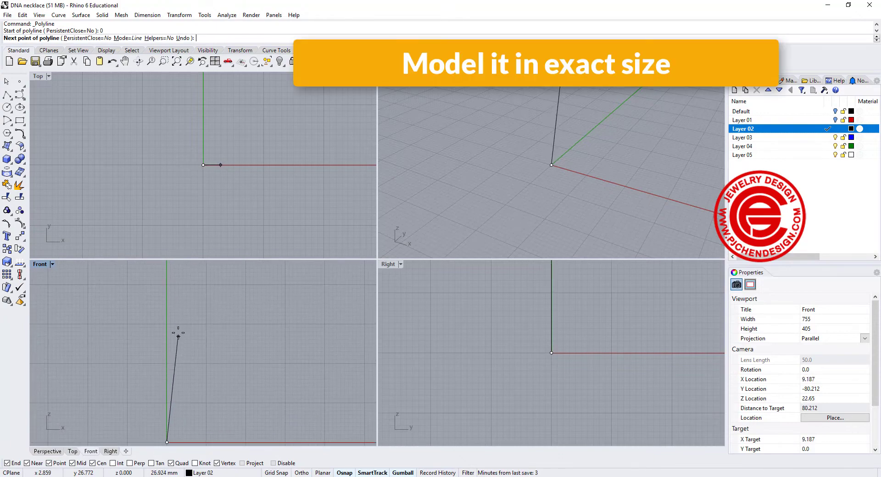
{"action": "left_click", "coordinate": [167, 308]}
{"action": "key", "text": "Return"}
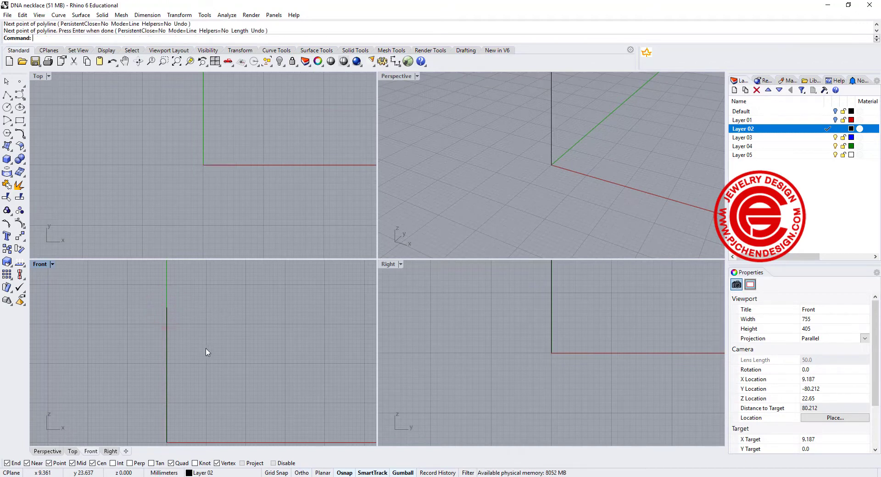
{"action": "mouse_move", "coordinate": [206, 354]}
{"action": "right_mouse_down"}
{"action": "mouse_move", "coordinate": [239, 330]}
{"action": "mouse_move", "coordinate": [243, 348]}
{"action": "mouse_move", "coordinate": [218, 350]}
{"action": "right_mouse_up"}
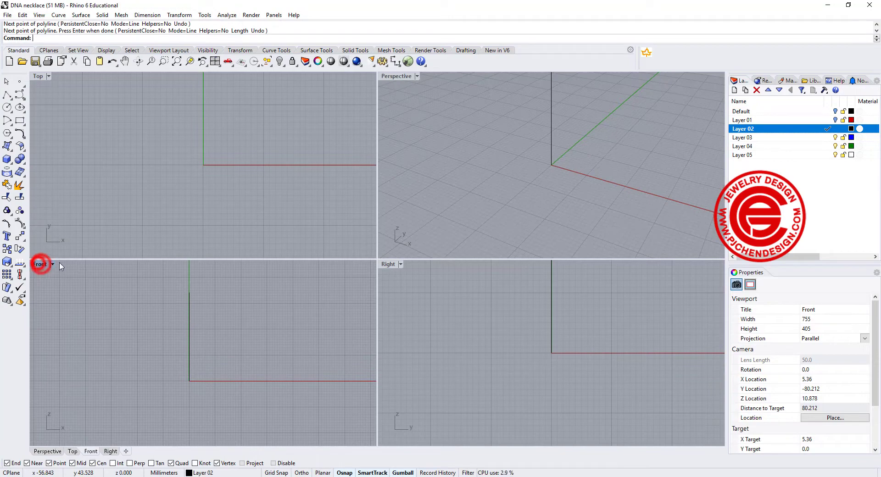
{"action": "double_click", "coordinate": [40, 264]}
{"action": "right_click_drag", "start_coordinate": [340, 313], "coordinate": [259, 315]}
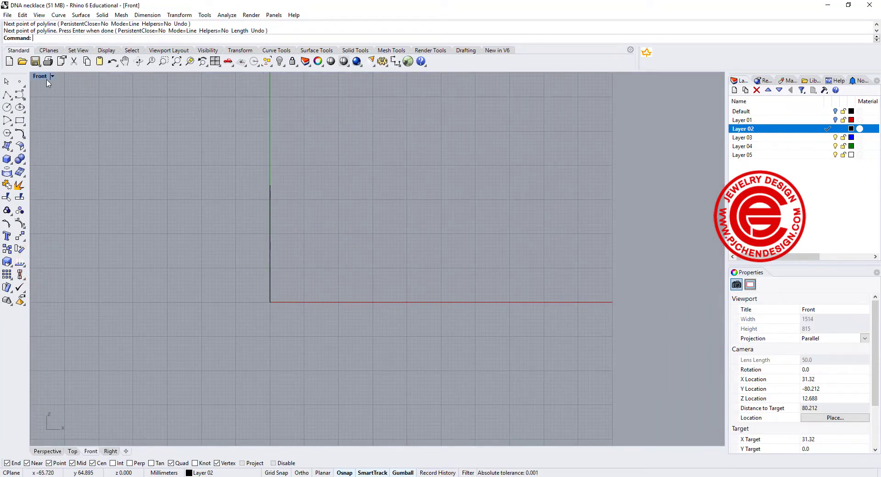
Create a 1.5-turn helix with its axis snapped to the vertical line's bottom and top
{"action": "left_click", "coordinate": [22, 102]}
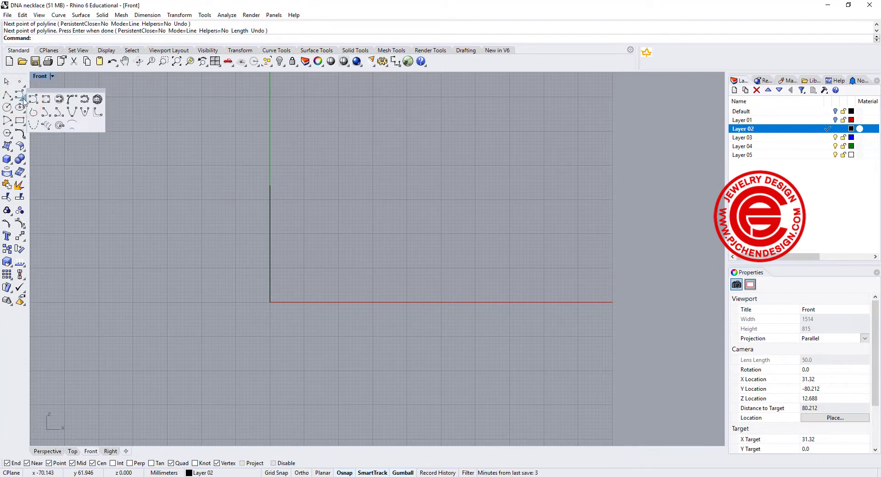
{"action": "left_click", "coordinate": [47, 125]}
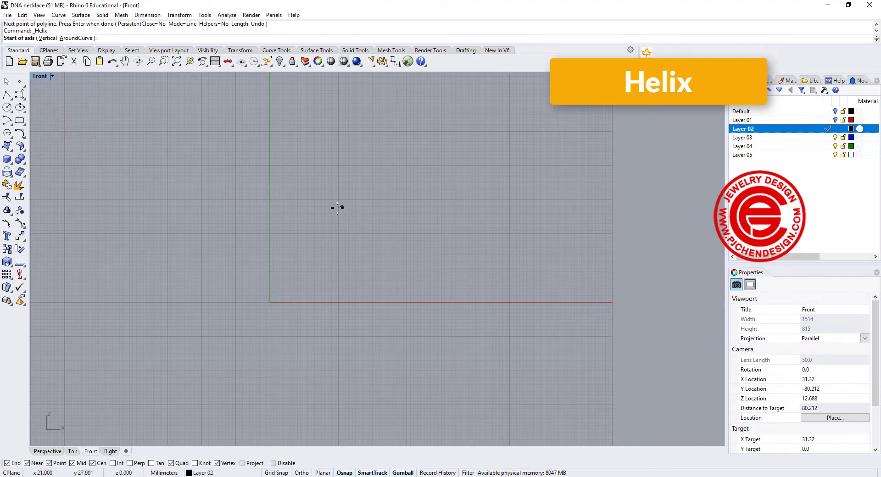
{"action": "left_click", "coordinate": [270, 303]}
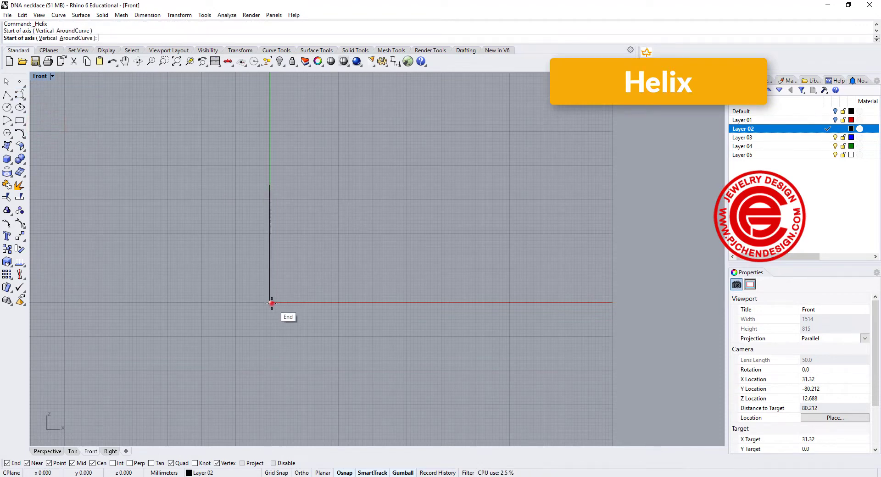
{"action": "left_click", "coordinate": [270, 186]}
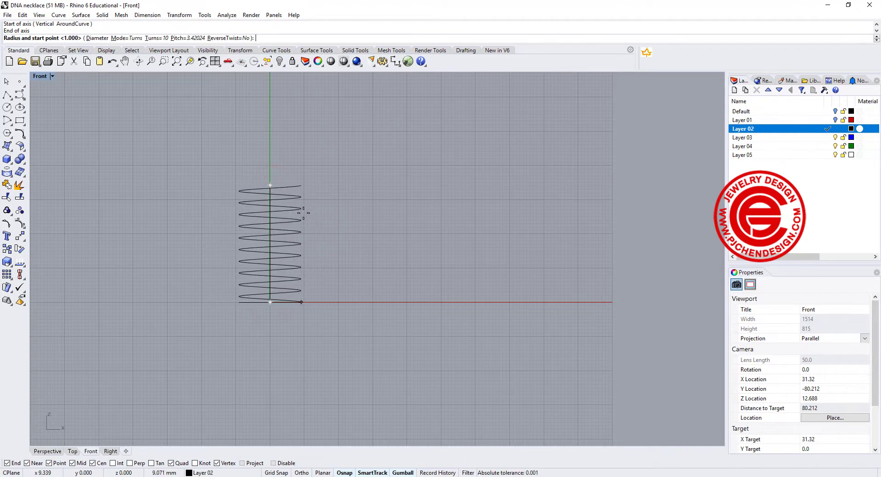
{"action": "left_click", "coordinate": [151, 38]}
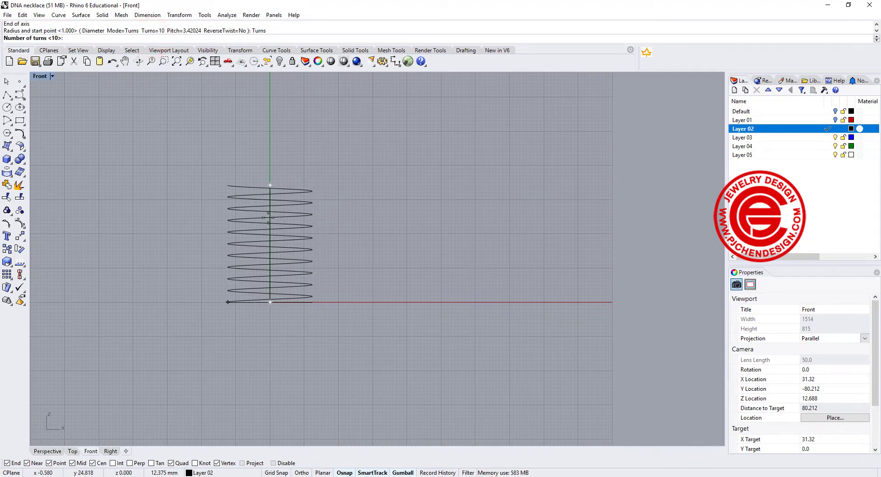
{"action": "type", "text": "2"}
{"action": "key", "text": "Return"}
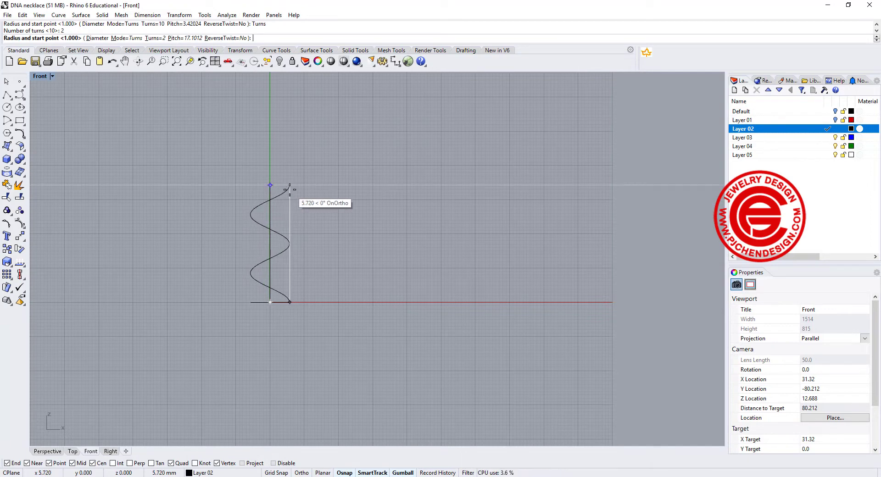
{"action": "left_click", "coordinate": [156, 36]}
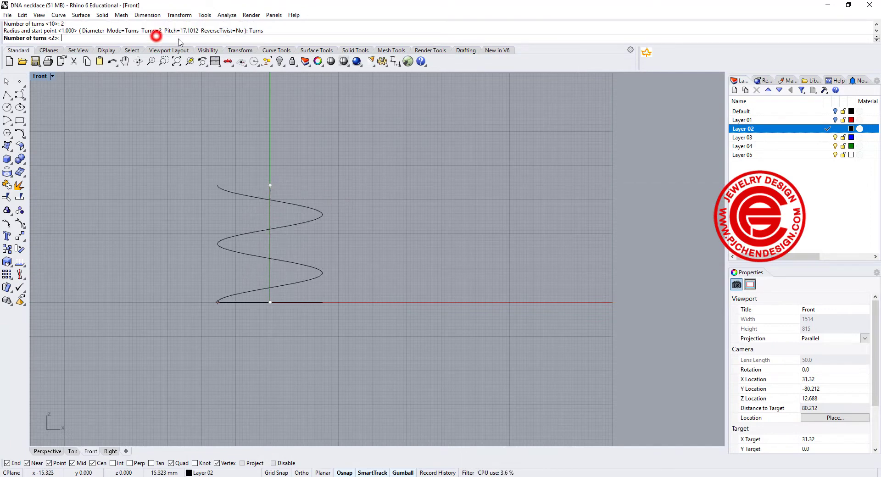
{"action": "type", "text": "1.5"}
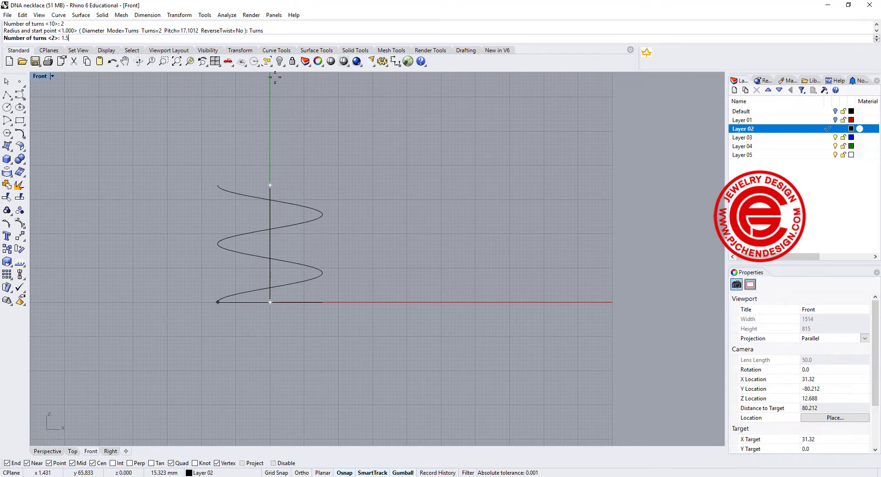
{"action": "key", "text": "Return"}
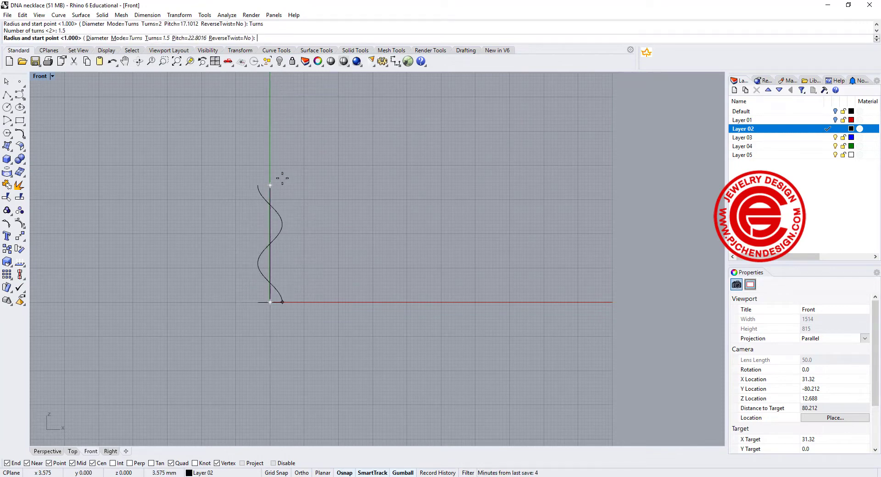
{"action": "left_click", "coordinate": [287, 178]}
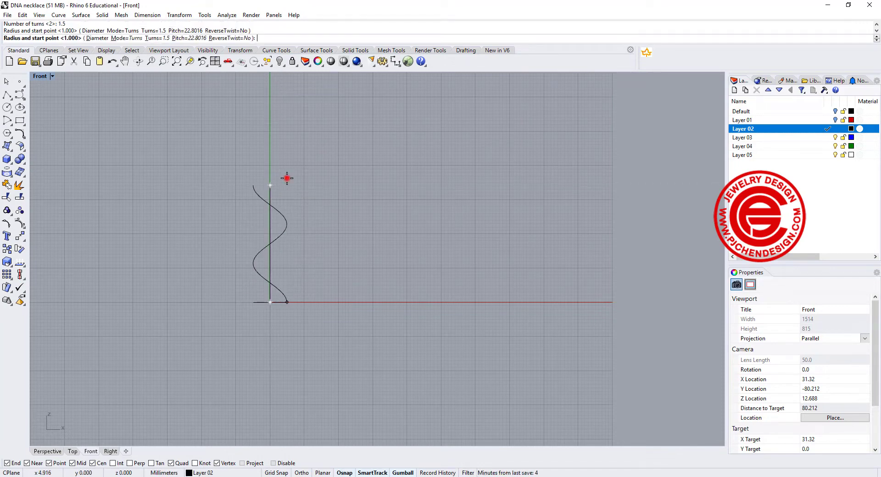
Set the helix's display colour to red in Properties
{"action": "double_click", "coordinate": [39, 77]}
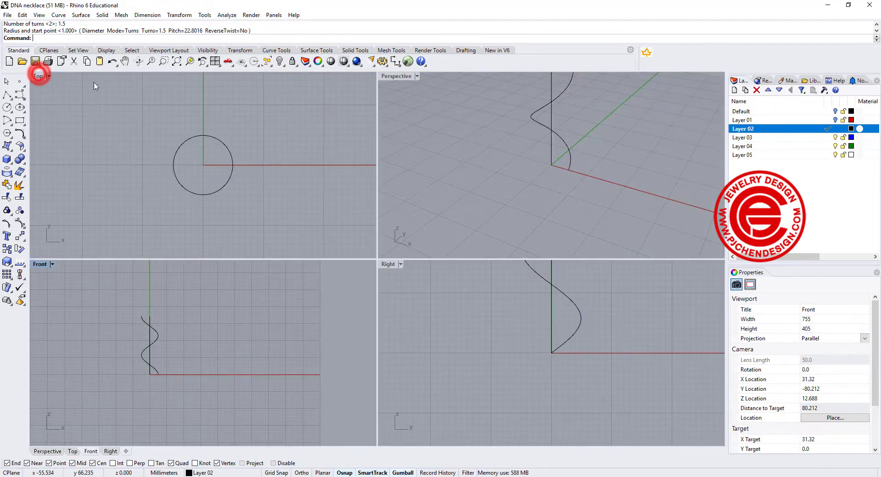
{"action": "right_click_drag", "start_coordinate": [551, 184], "coordinate": [570, 147]}
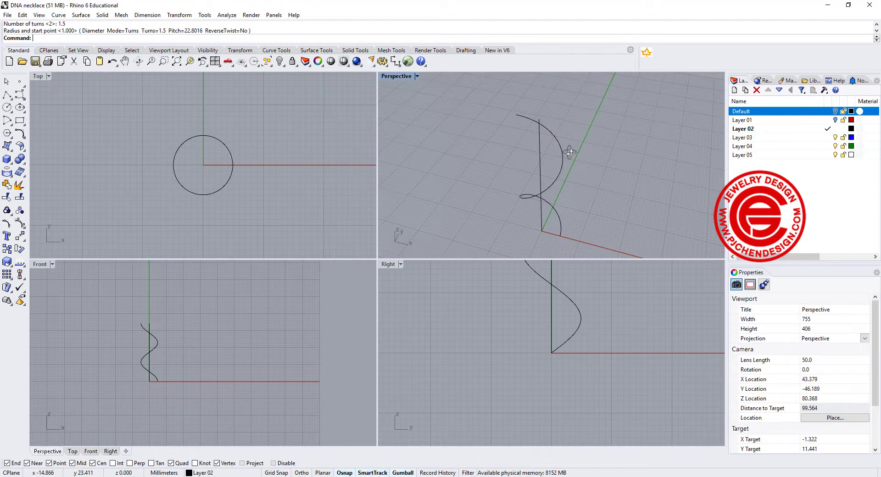
{"action": "left_click", "coordinate": [562, 156]}
{"action": "left_click", "coordinate": [865, 340]}
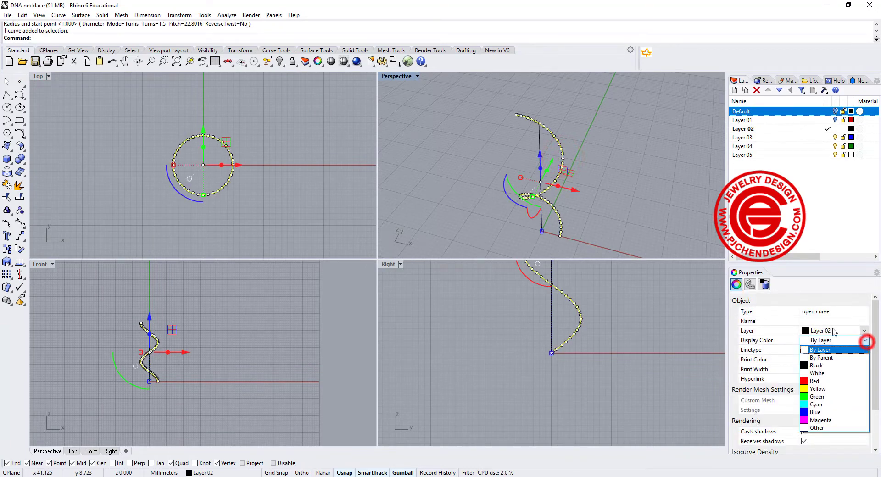
{"action": "left_click", "coordinate": [816, 379]}
{"action": "left_click", "coordinate": [666, 204]}
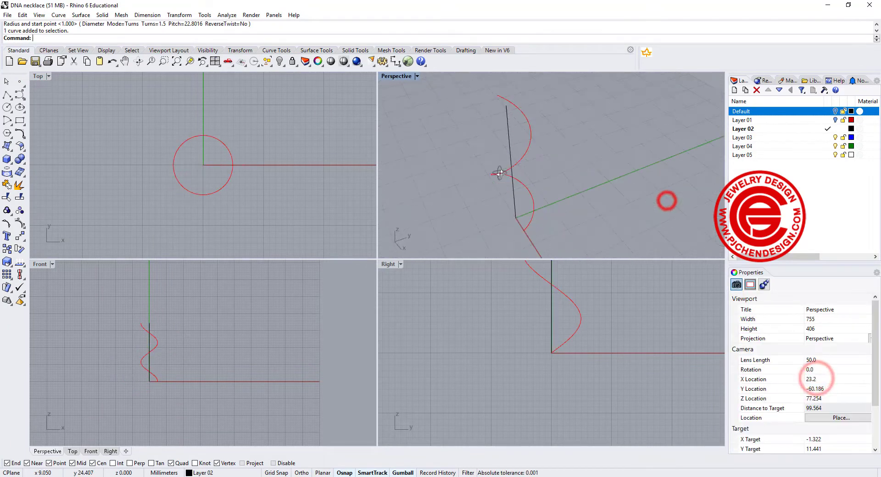
{"action": "right_click_drag", "start_coordinate": [667, 204], "coordinate": [609, 207]}
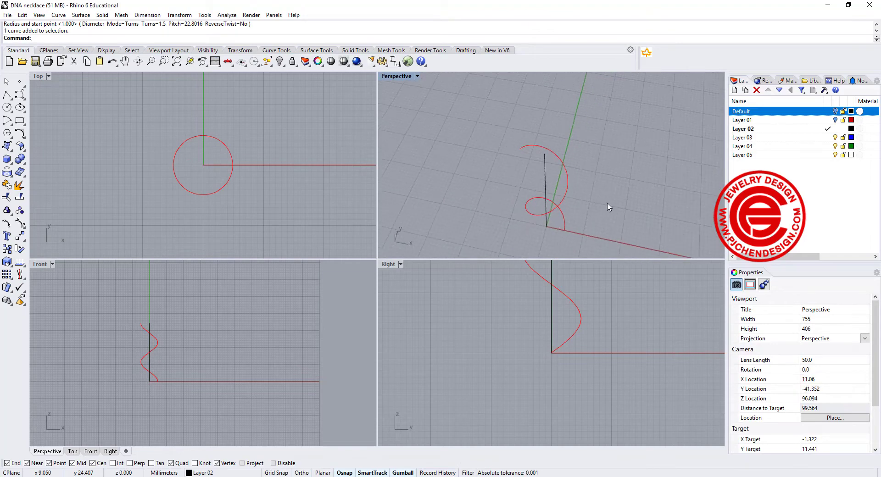
{"action": "key", "text": "ctrl+z"}
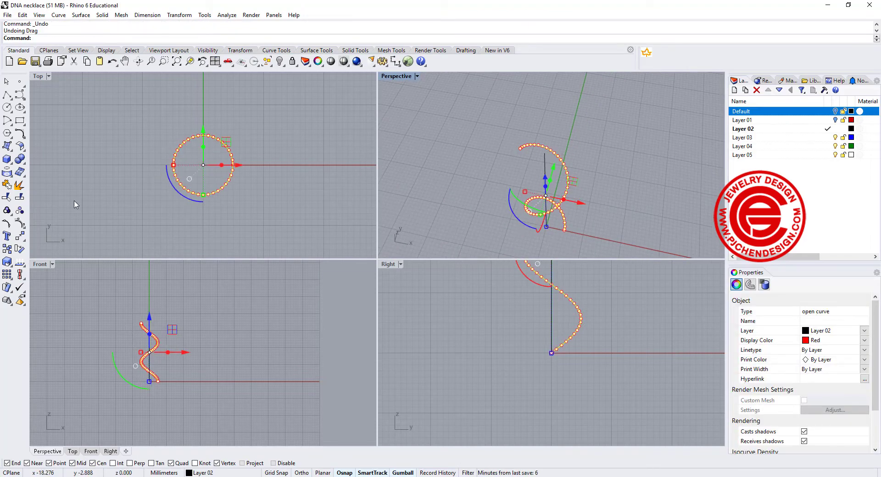
Rotate a copy of the helix 180 degrees about the origin in Top view
{"action": "left_click", "coordinate": [18, 249]}
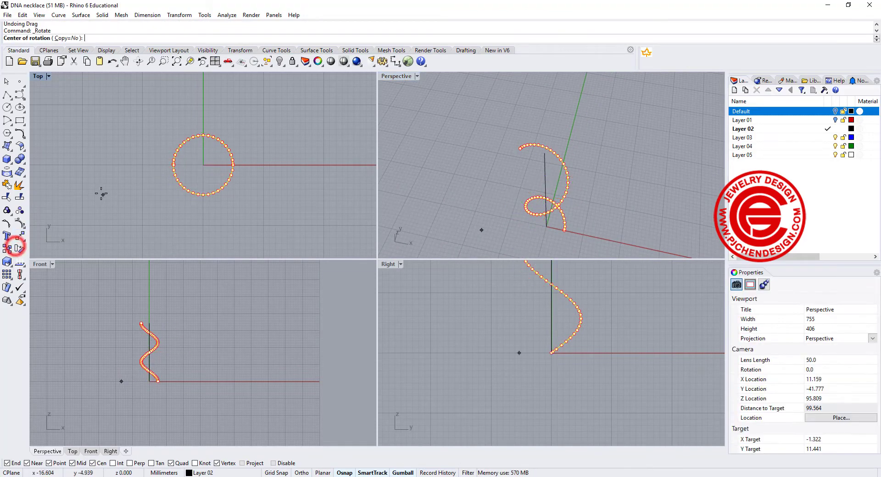
{"action": "left_click", "coordinate": [72, 39]}
{"action": "type", "text": "0"}
{"action": "key", "text": "Return"}
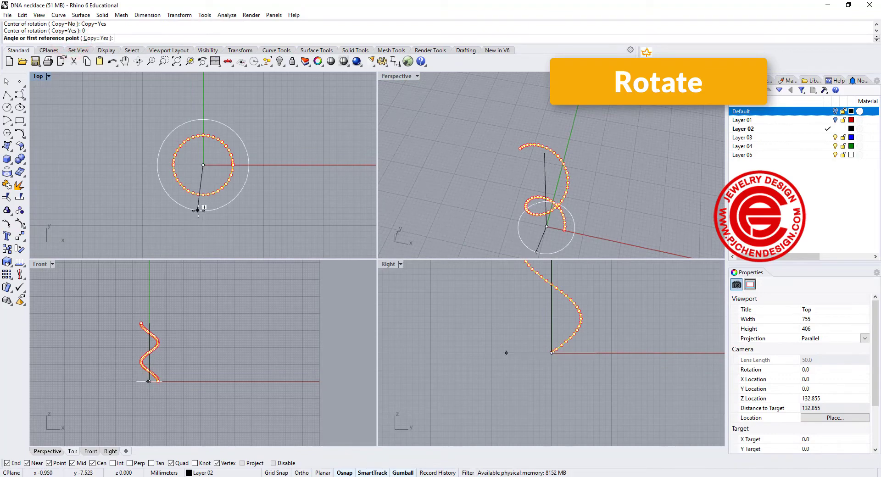
{"action": "left_click", "coordinate": [203, 228]}
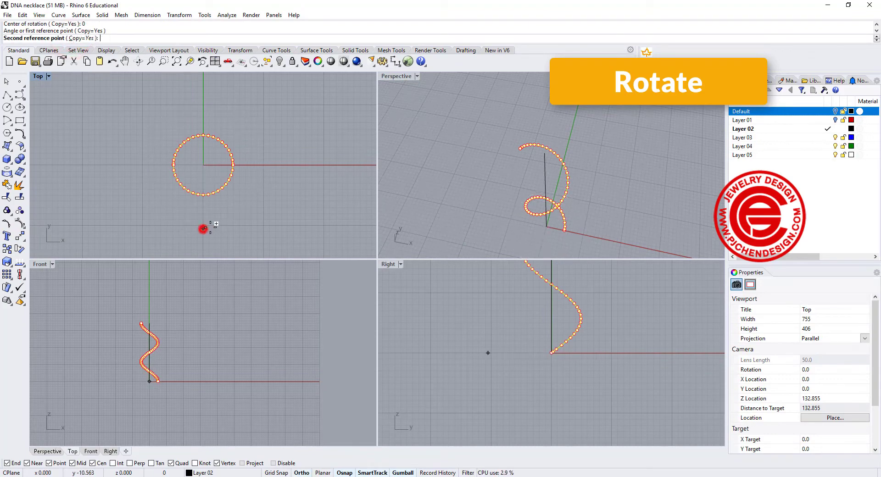
{"action": "key", "text": "F8"}
{"action": "left_click", "coordinate": [204, 101]}
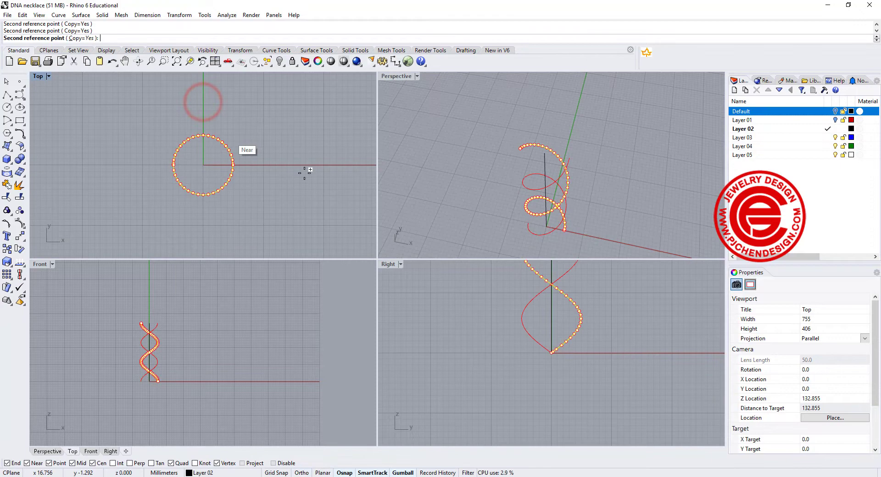
{"action": "left_click", "coordinate": [303, 220]}
{"action": "right_click_drag", "start_coordinate": [548, 180], "coordinate": [528, 146]}
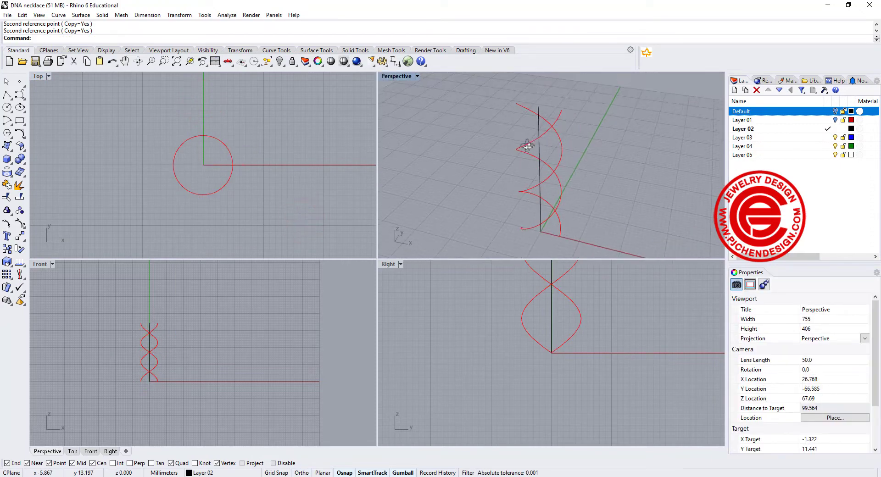
Draw a straight line joining the top ends of the two helices
{"action": "double_click", "coordinate": [398, 77]}
{"action": "right_click_drag", "start_coordinate": [358, 190], "coordinate": [391, 228]}
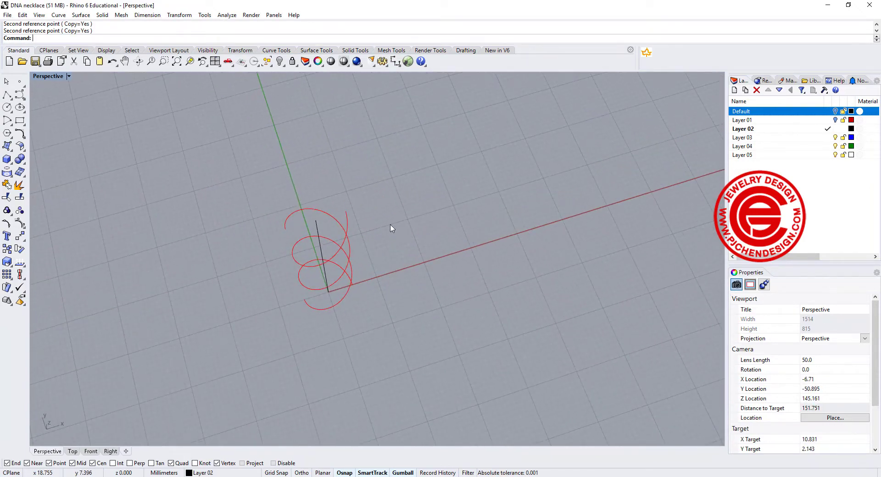
{"action": "left_click", "coordinate": [7, 97]}
{"action": "left_click", "coordinate": [285, 229]}
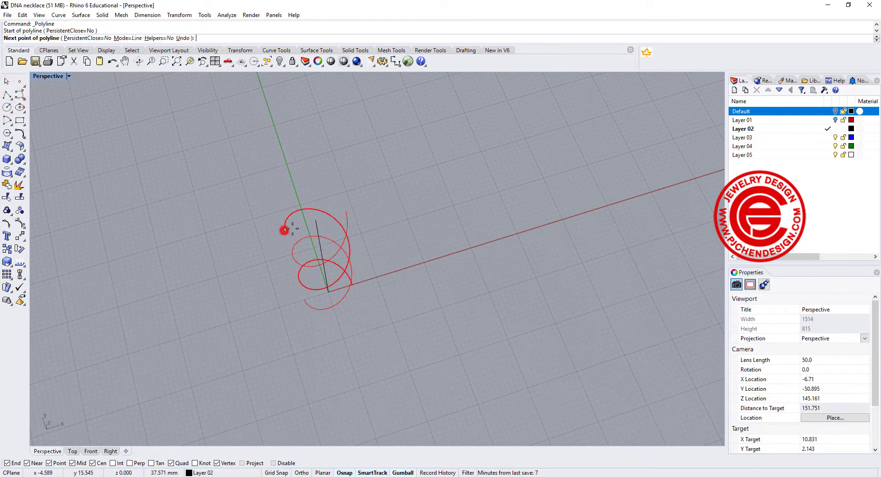
{"action": "left_click", "coordinate": [345, 208]}
{"action": "key", "text": "Return"}
{"action": "scroll", "coordinate": [344, 222], "scroll_direction": "up", "scroll_amount": 5}
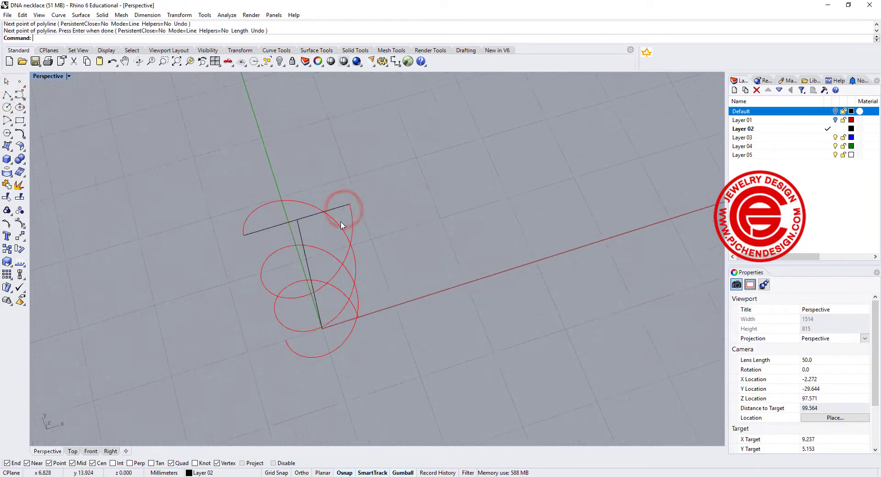
{"action": "right_click_drag", "start_coordinate": [401, 252], "coordinate": [399, 214]}
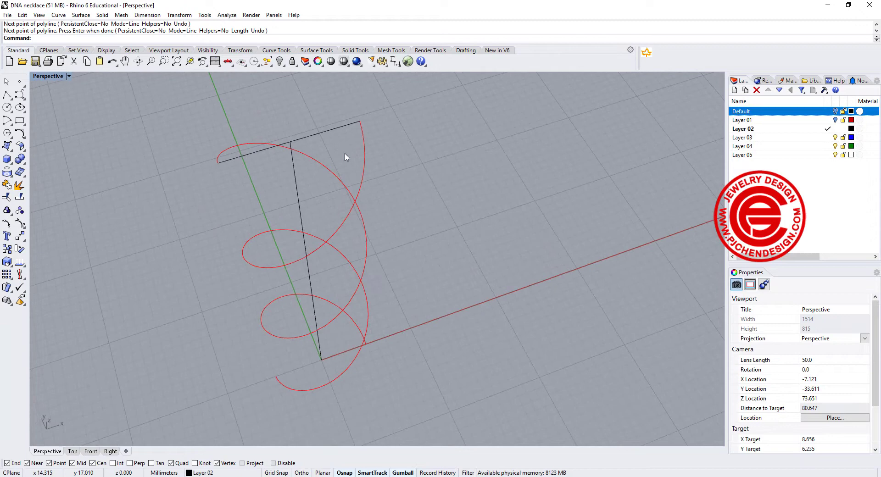
Sweep 2 Rails along both helices with the line as the cross-section
{"action": "left_click", "coordinate": [78, 16]}
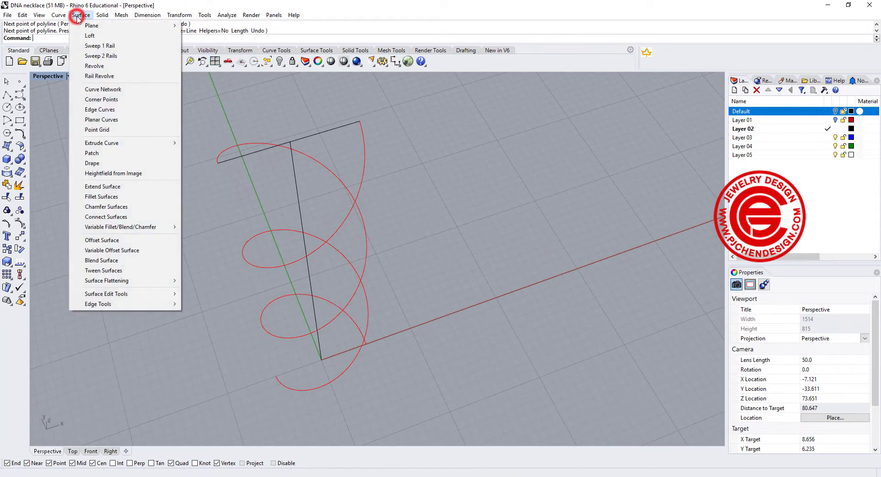
{"action": "left_click", "coordinate": [93, 56]}
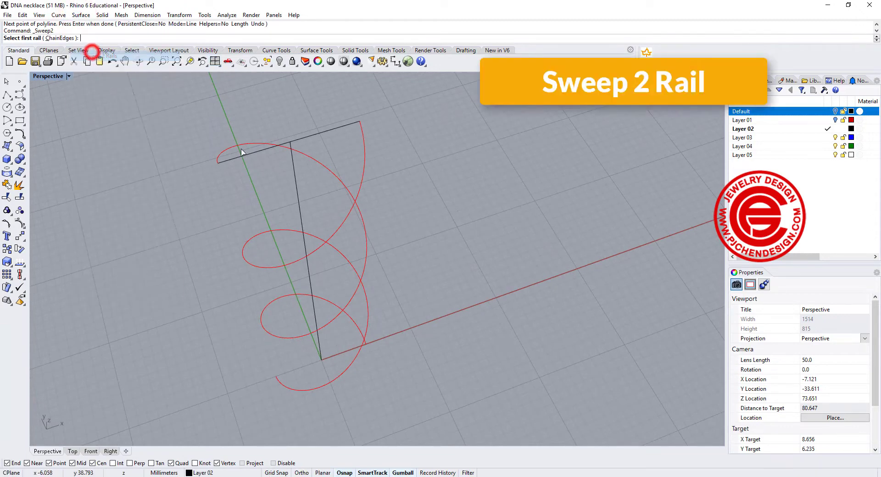
{"action": "left_click", "coordinate": [232, 146]}
{"action": "left_click", "coordinate": [363, 175]}
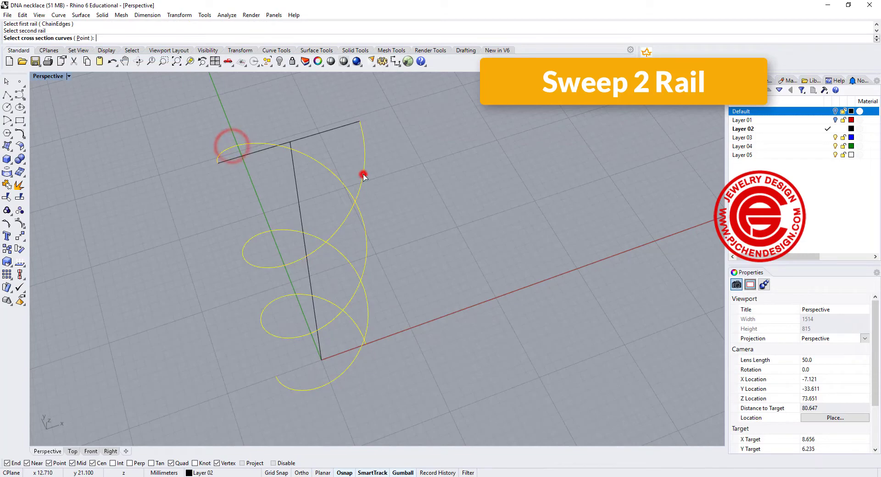
{"action": "left_click", "coordinate": [337, 129]}
{"action": "key", "text": "Return"}
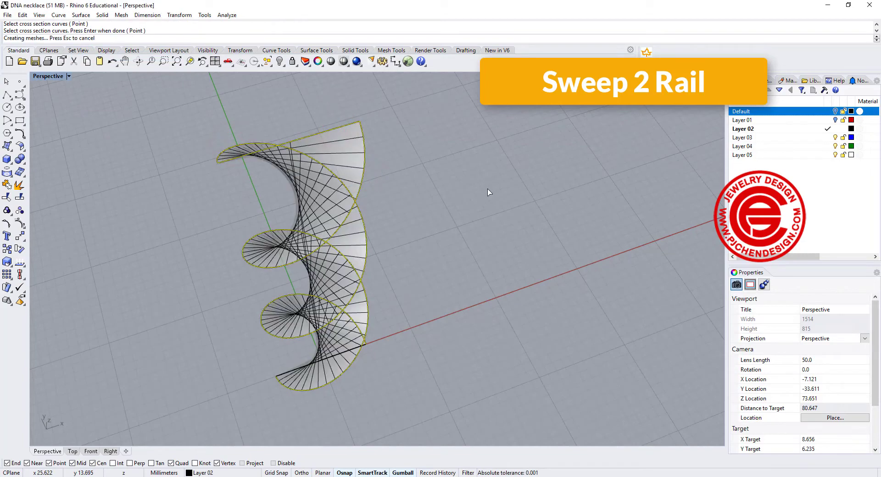
{"action": "key", "text": "Return"}
{"action": "mouse_move", "coordinate": [517, 215]}
{"action": "right_mouse_down"}
{"action": "mouse_move", "coordinate": [328, 201]}
{"action": "mouse_move", "coordinate": [425, 219]}
{"action": "mouse_move", "coordinate": [561, 210]}
{"action": "mouse_move", "coordinate": [425, 218]}
{"action": "mouse_move", "coordinate": [350, 181]}
{"action": "mouse_move", "coordinate": [464, 252]}
{"action": "mouse_move", "coordinate": [373, 155]}
{"action": "right_mouse_up"}
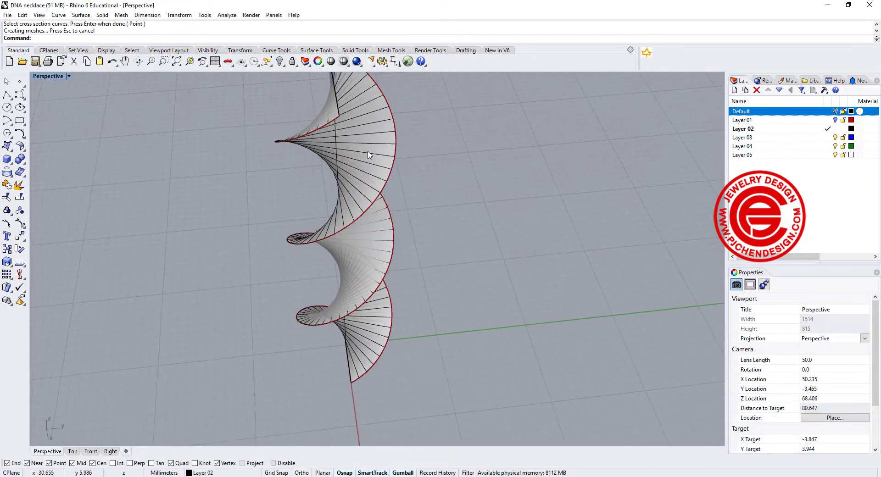
{"action": "scroll", "coordinate": [374, 153], "scroll_direction": "up", "scroll_amount": 2}
{"action": "scroll", "coordinate": [449, 210], "scroll_direction": "down", "scroll_amount": 2}
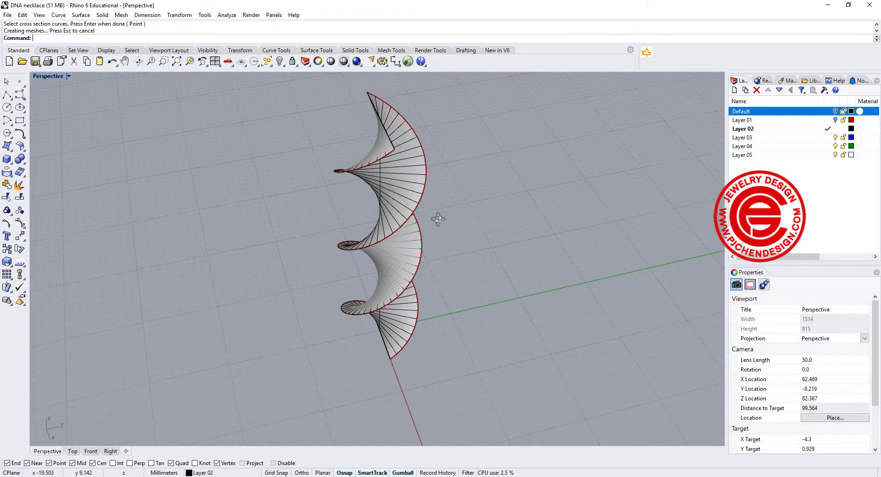
{"action": "right_click_drag", "start_coordinate": [436, 216], "coordinate": [430, 291]}
{"action": "scroll", "coordinate": [395, 206], "scroll_direction": "up", "scroll_amount": 3}
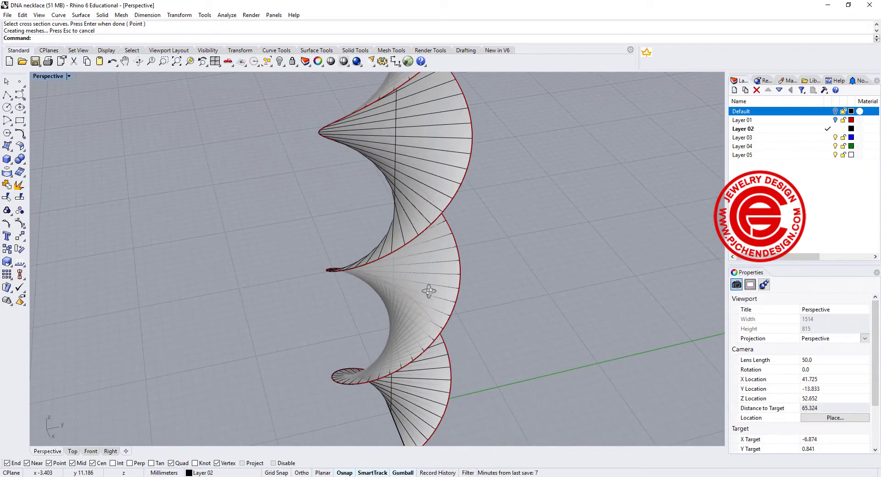
{"action": "scroll", "coordinate": [423, 181], "scroll_direction": "down", "scroll_amount": 2}
{"action": "right_click_drag", "start_coordinate": [423, 180], "coordinate": [432, 174]}
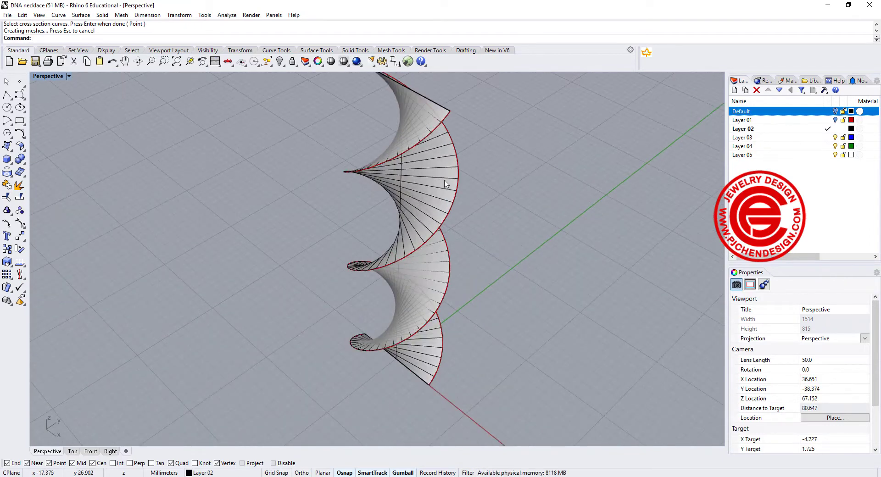
{"action": "left_click", "coordinate": [443, 184]}
{"action": "left_click", "coordinate": [456, 183]}
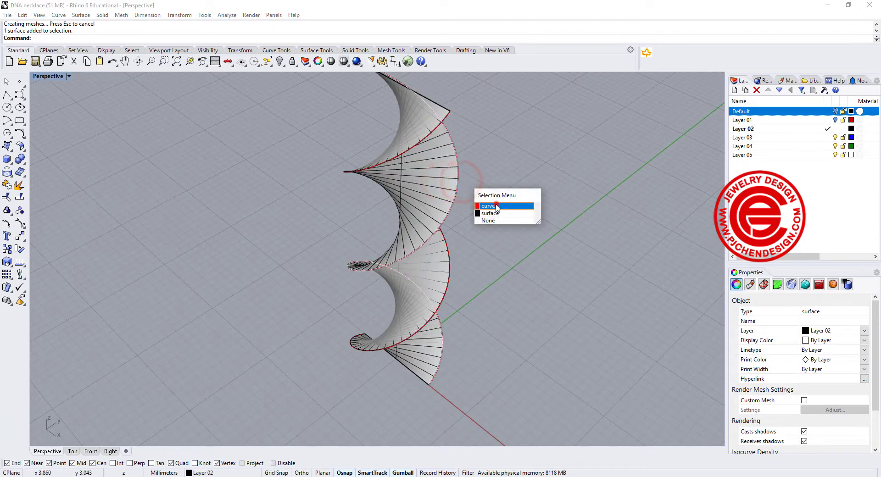
{"action": "left_click", "coordinate": [496, 206]}
{"action": "scroll", "coordinate": [436, 244], "scroll_direction": "up", "scroll_amount": 4}
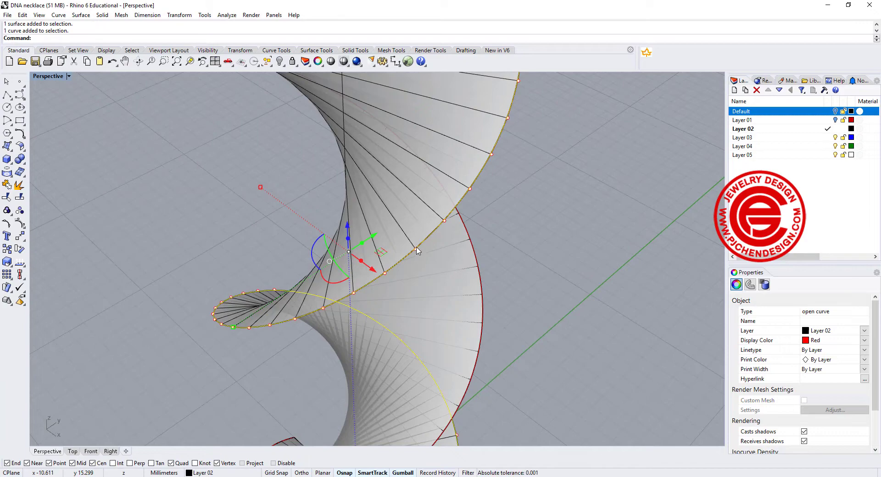
{"action": "scroll", "coordinate": [503, 228], "scroll_direction": "down", "scroll_amount": 3}
{"action": "right_click_drag", "start_coordinate": [537, 260], "coordinate": [492, 232]}
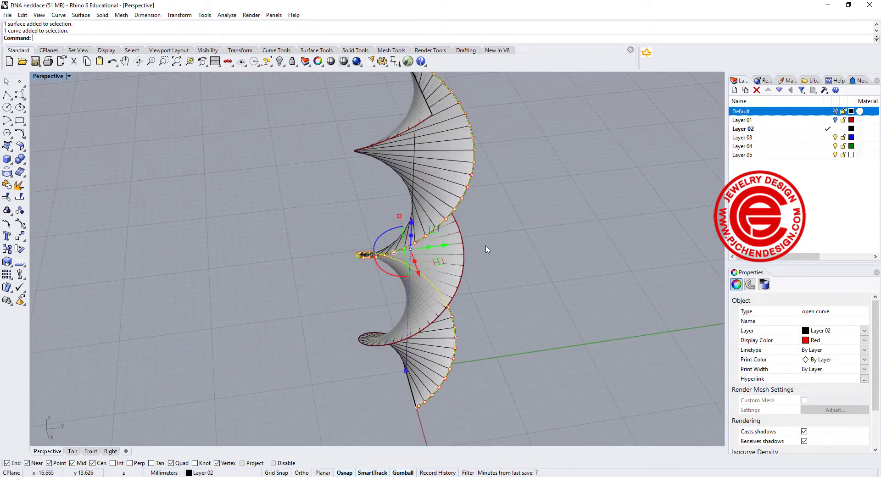
{"action": "key", "text": "Escape"}
{"action": "left_click", "coordinate": [436, 171]}
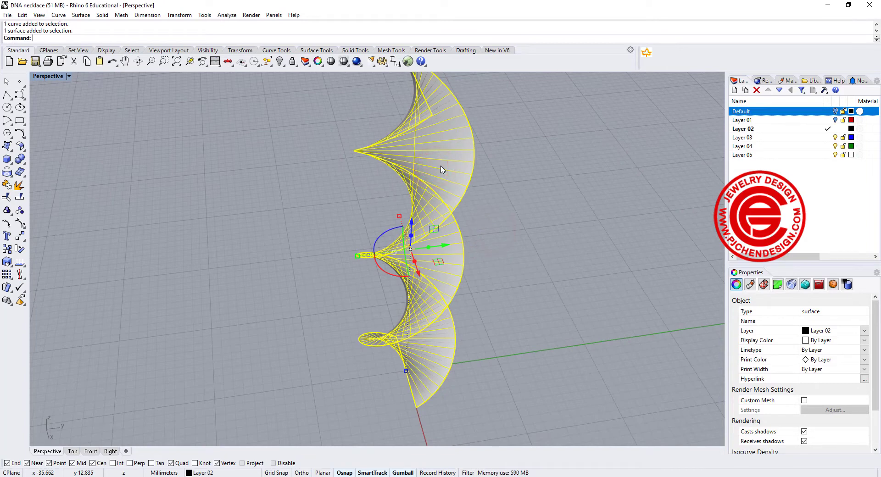
Rebuild the ribbon surface with a U point count of 20
{"action": "type", "text": "Rebuild"}
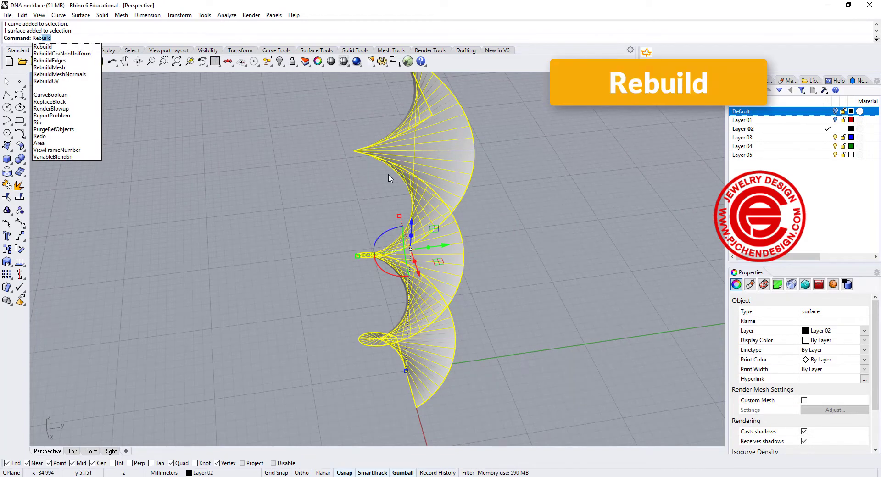
{"action": "key", "text": "Return"}
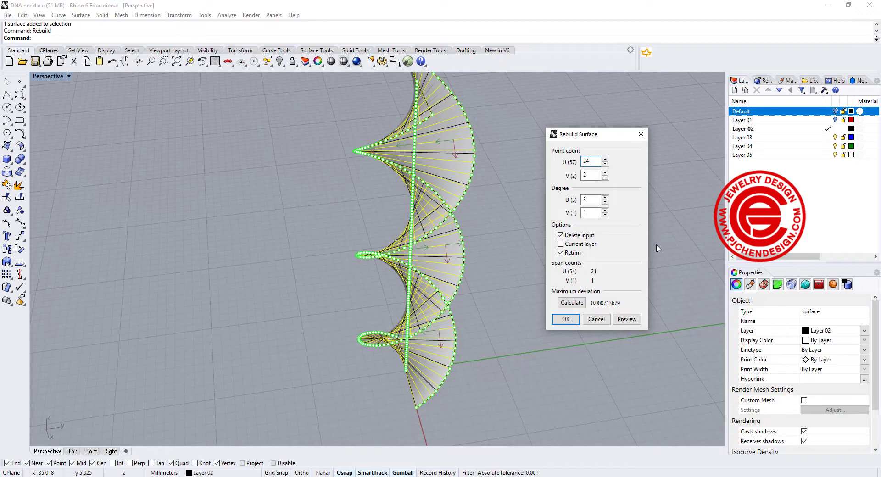
{"action": "right_click_drag", "start_coordinate": [481, 220], "coordinate": [527, 179]}
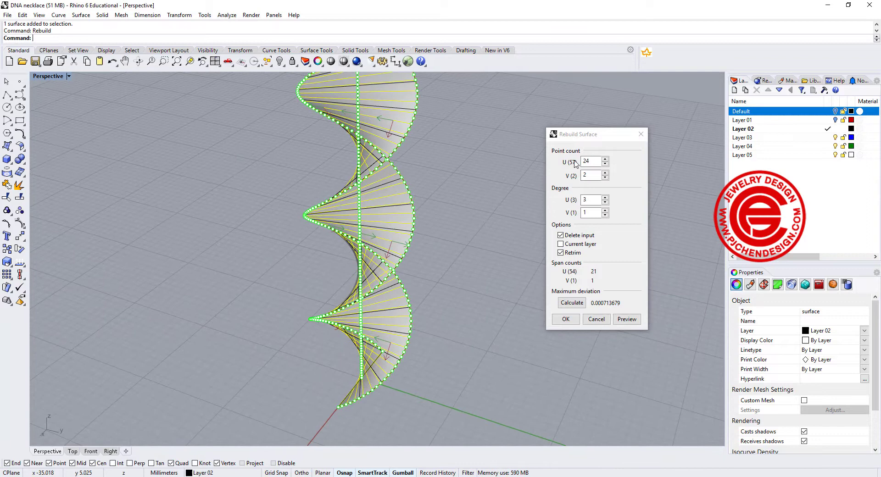
{"action": "left_click", "coordinate": [586, 161]}
{"action": "type", "text": "2"}
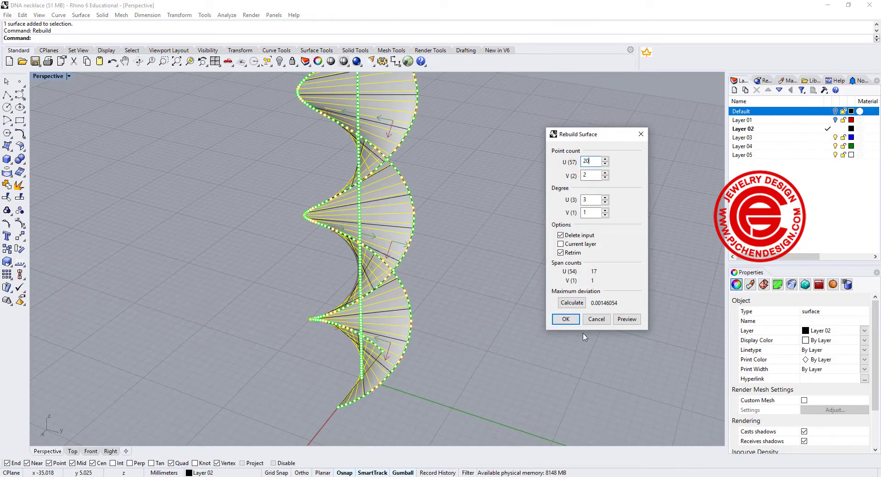
{"action": "left_click", "coordinate": [563, 319]}
{"action": "right_click_drag", "start_coordinate": [480, 227], "coordinate": [462, 241]}
{"action": "scroll", "coordinate": [400, 202], "scroll_direction": "down", "scroll_amount": 3}
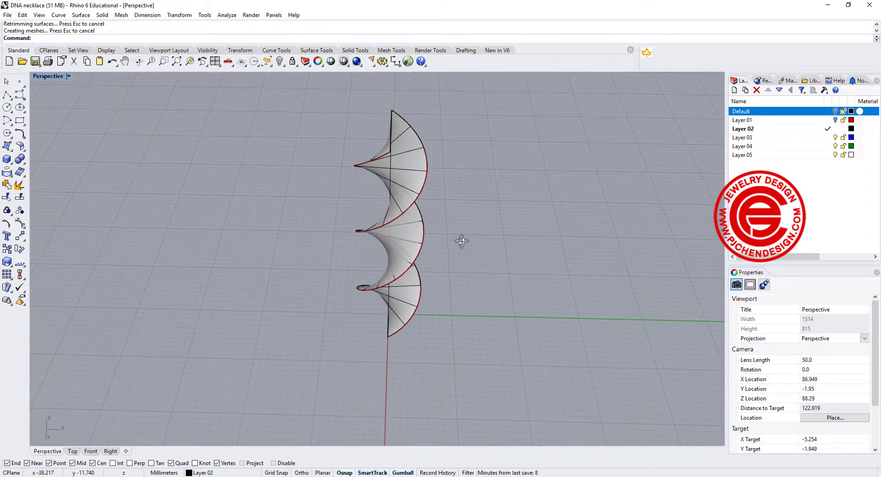
Select all curves in the model and hide them
{"action": "right_click_drag", "start_coordinate": [398, 130], "coordinate": [320, 134]}
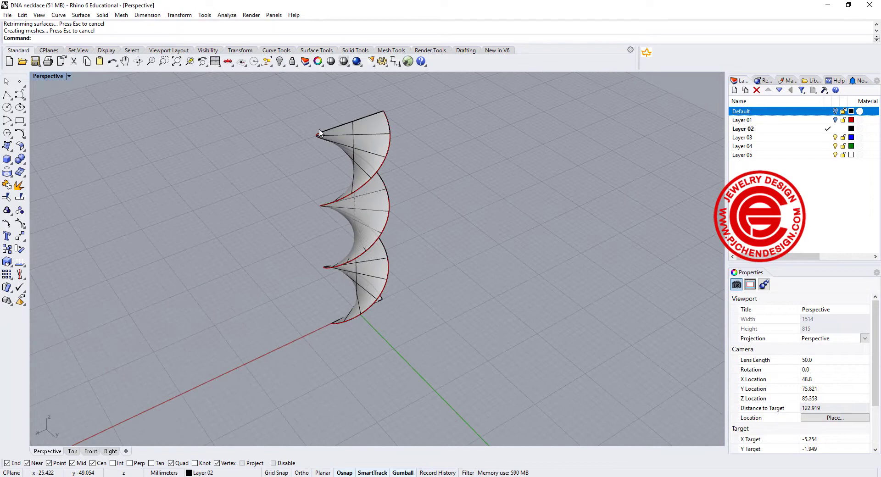
{"action": "right_click_drag", "start_coordinate": [445, 205], "coordinate": [491, 191]}
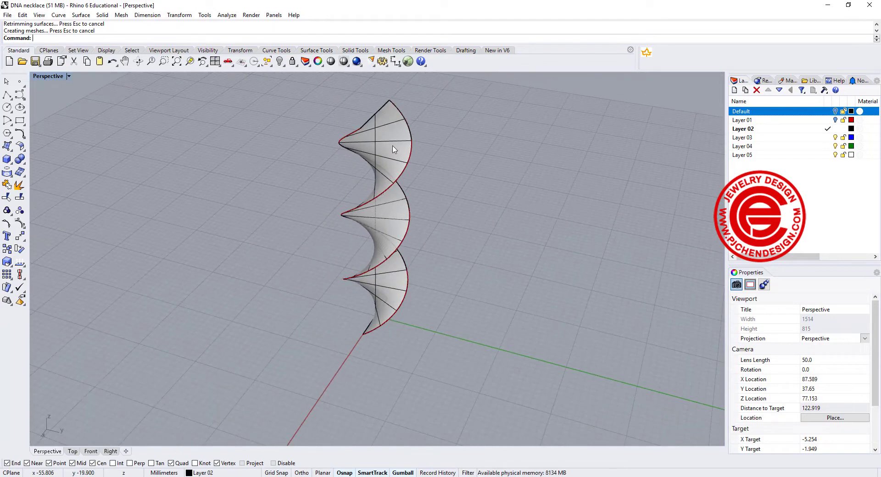
{"action": "left_click", "coordinate": [271, 65]}
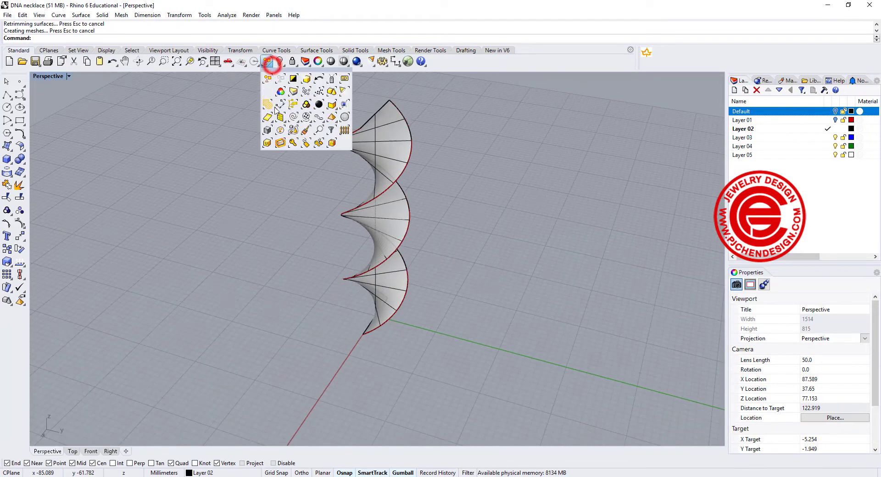
{"action": "left_click", "coordinate": [291, 120]}
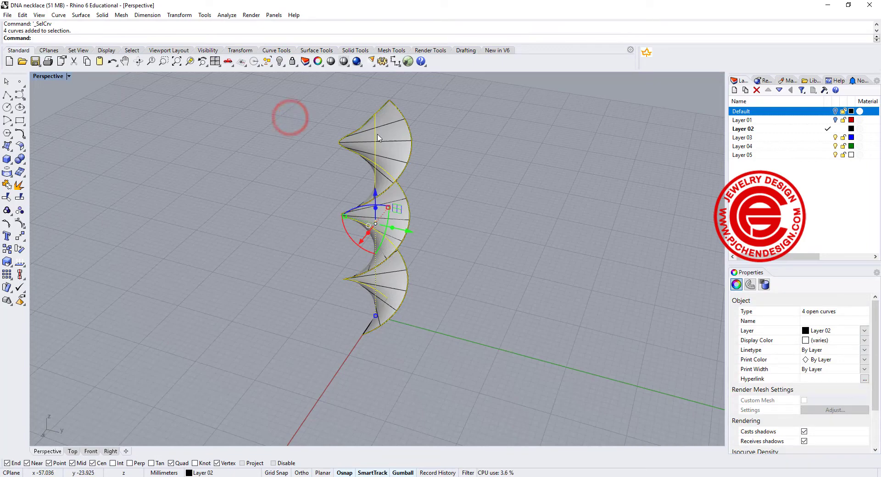
{"action": "left_click", "coordinate": [280, 62]}
{"action": "right_click_drag", "start_coordinate": [441, 202], "coordinate": [457, 203]}
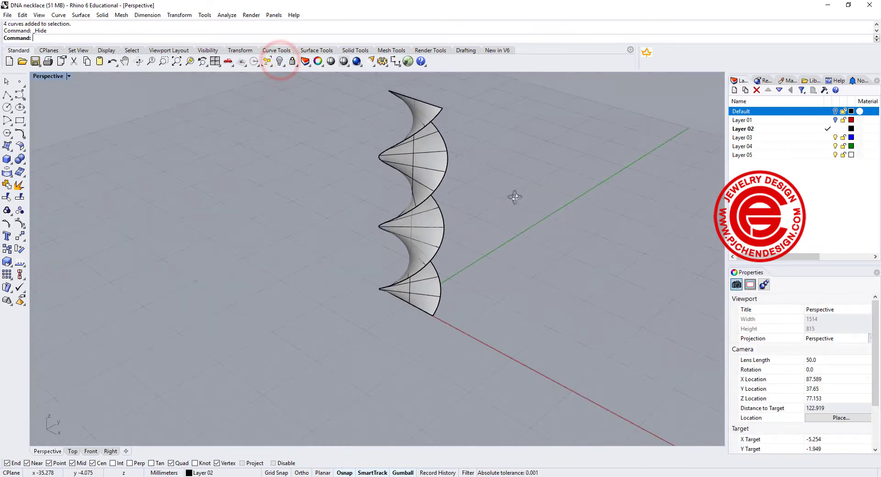
{"action": "right_click_drag", "start_coordinate": [514, 198], "coordinate": [449, 211]}
{"action": "scroll", "coordinate": [407, 169], "scroll_direction": "up", "scroll_amount": 2}
Extract the ribbon surface's wireframe as curves
{"action": "left_click", "coordinate": [400, 163]}
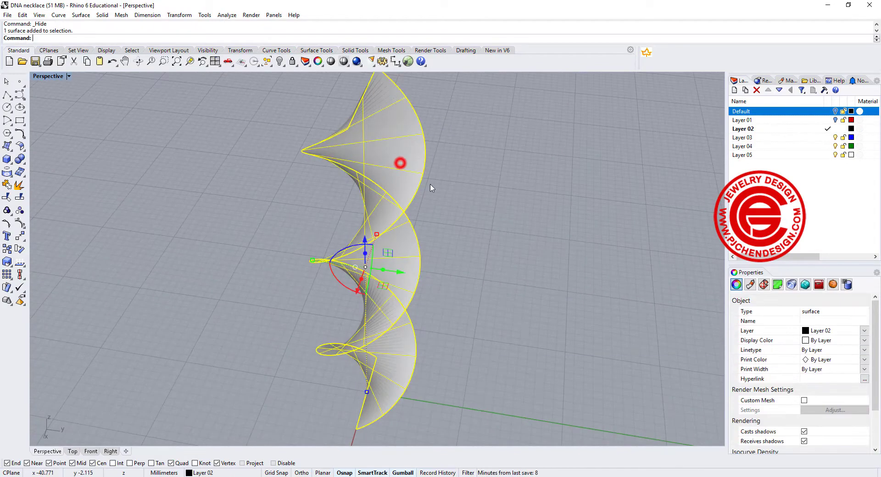
{"action": "left_click", "coordinate": [57, 15]}
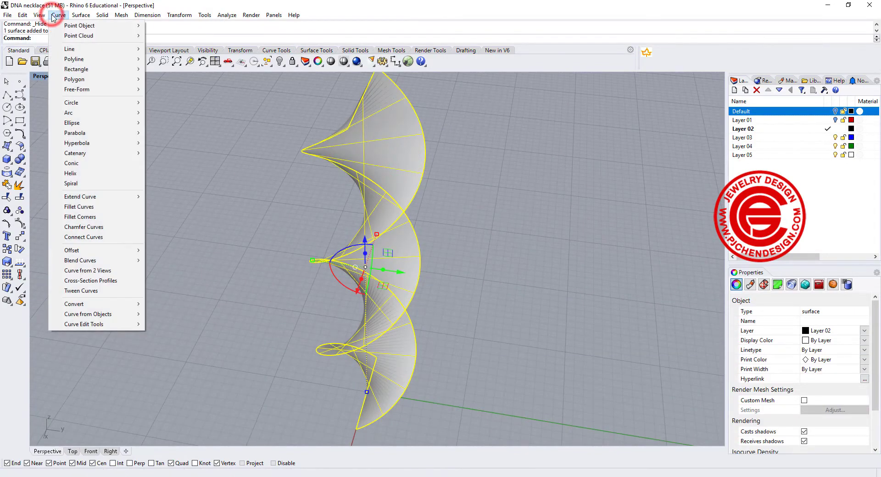
{"action": "mouse_move", "coordinate": [118, 317]}
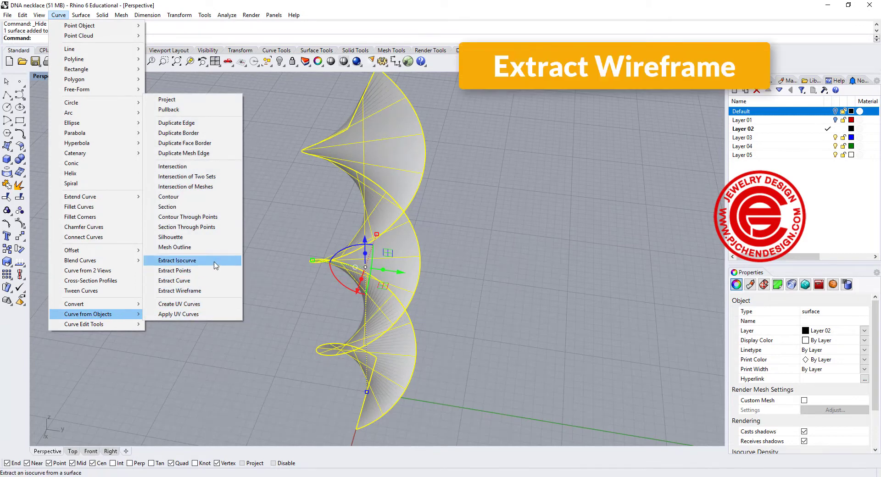
{"action": "left_click", "coordinate": [209, 290]}
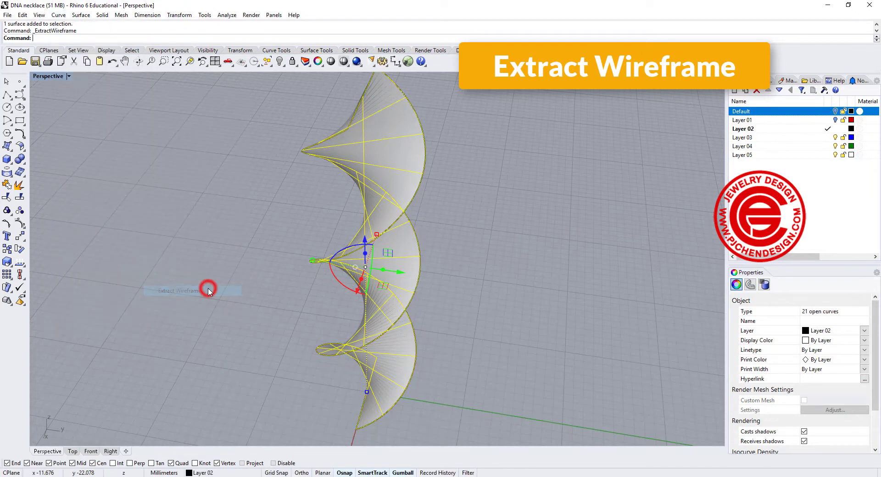
Hide the ribbon surface, leaving only the extracted wireframe curves
{"action": "left_click", "coordinate": [523, 195]}
{"action": "left_click", "coordinate": [395, 147]}
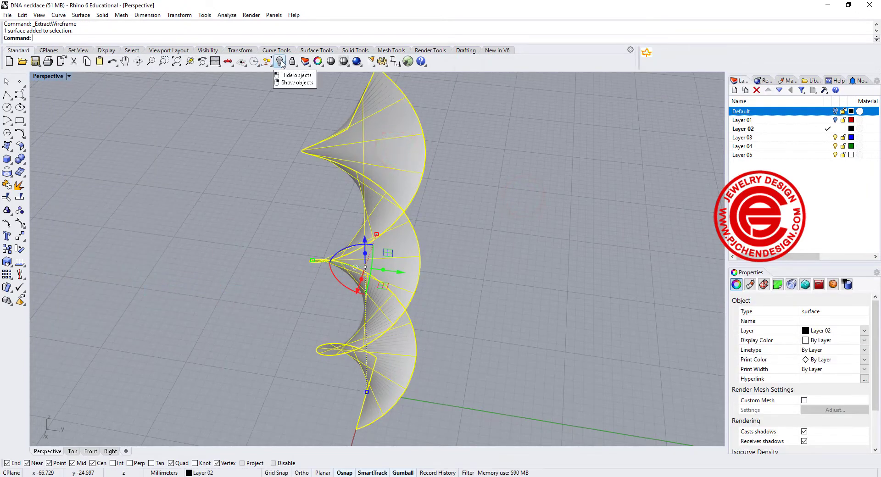
{"action": "left_click", "coordinate": [280, 62]}
{"action": "right_click_drag", "start_coordinate": [474, 234], "coordinate": [471, 205]}
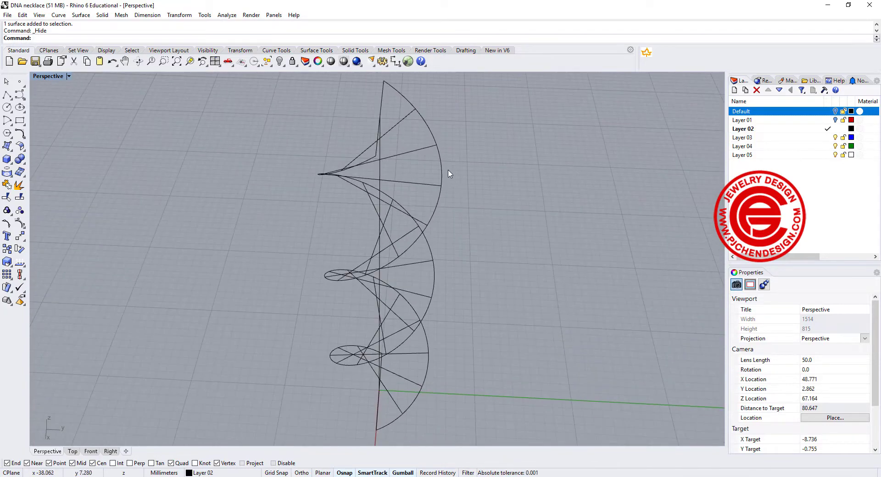
Hide the central vertical axis curve
{"action": "right_click_drag", "start_coordinate": [488, 250], "coordinate": [425, 224]}
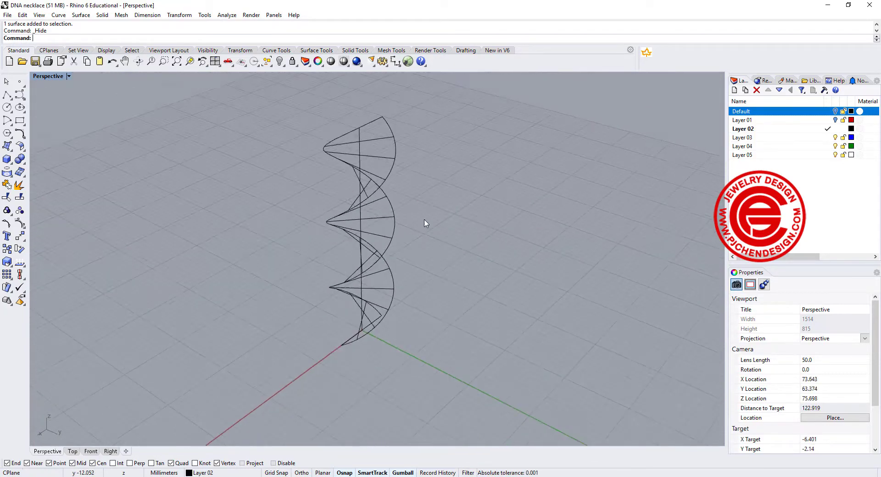
{"action": "left_click", "coordinate": [361, 228]}
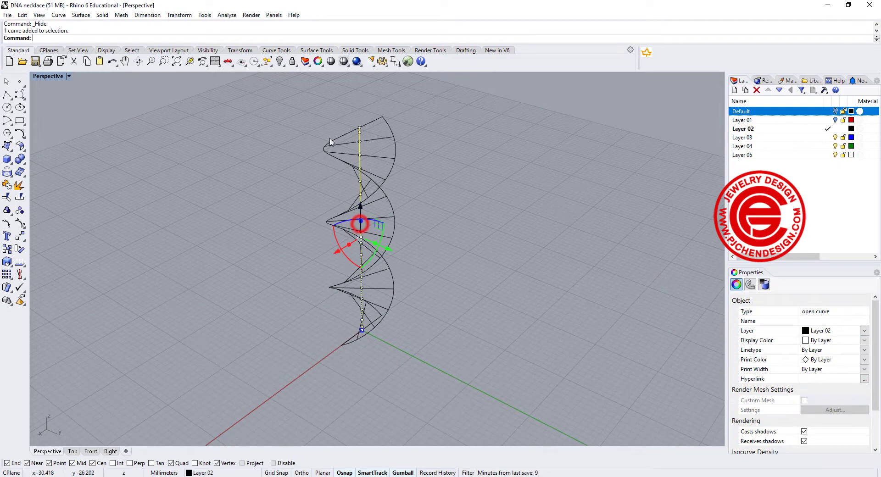
{"action": "left_click", "coordinate": [280, 61]}
{"action": "scroll", "coordinate": [426, 195], "scroll_direction": "down", "scroll_amount": 2}
Pipe all 20 DNA curves into round-capped tubes of radius 0.6
{"action": "left_click_drag", "start_coordinate": [285, 118], "coordinate": [541, 378]}
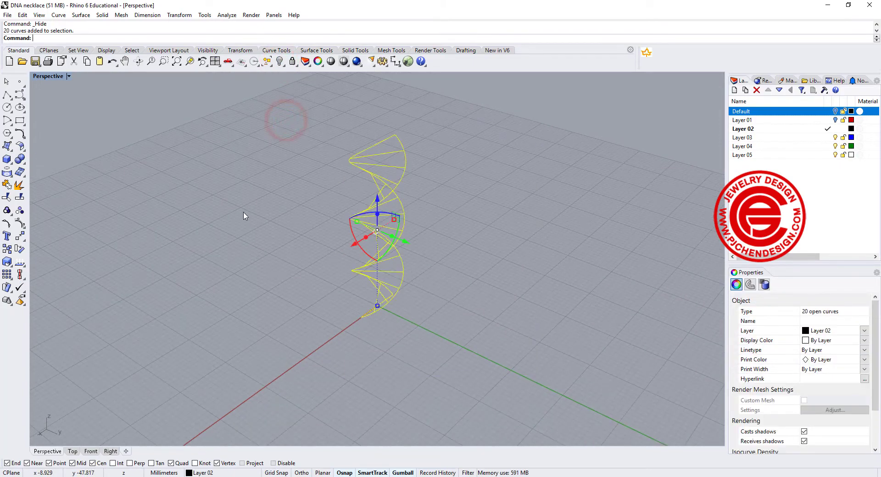
{"action": "left_click", "coordinate": [9, 160]}
{"action": "left_click", "coordinate": [37, 189]}
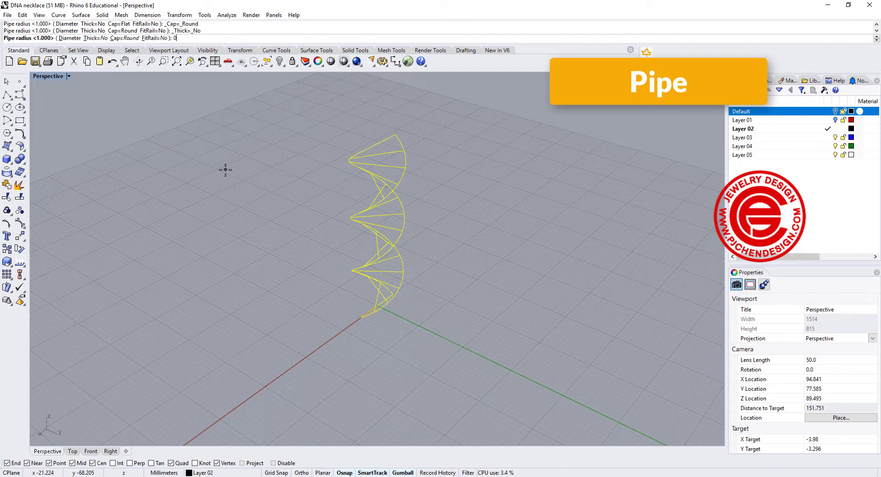
{"action": "type", "text": "0.6"}
{"action": "key", "text": "Return"}
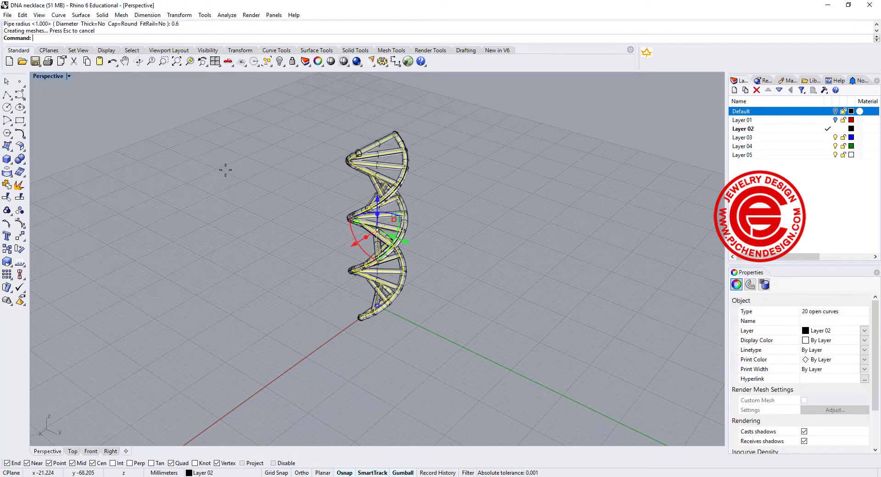
{"action": "left_click", "coordinate": [295, 185]}
{"action": "right_click_drag", "start_coordinate": [295, 185], "coordinate": [415, 286]}
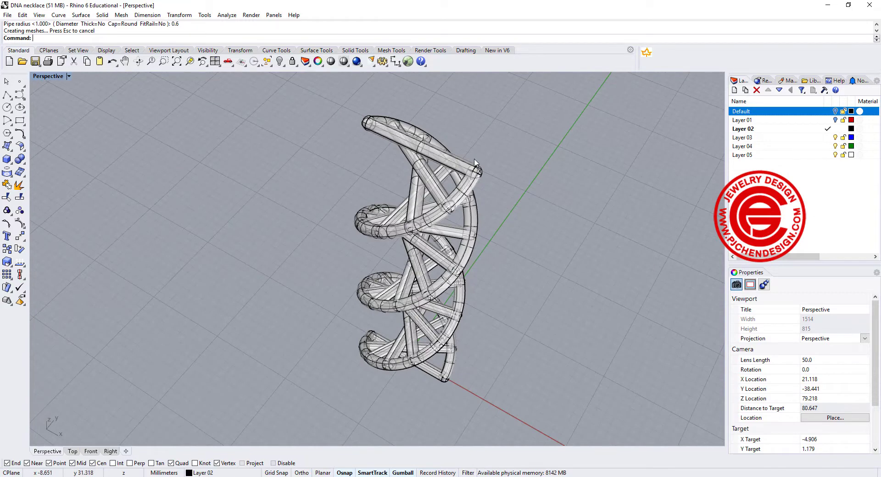
{"action": "scroll", "coordinate": [446, 217], "scroll_direction": "up", "scroll_amount": 6}
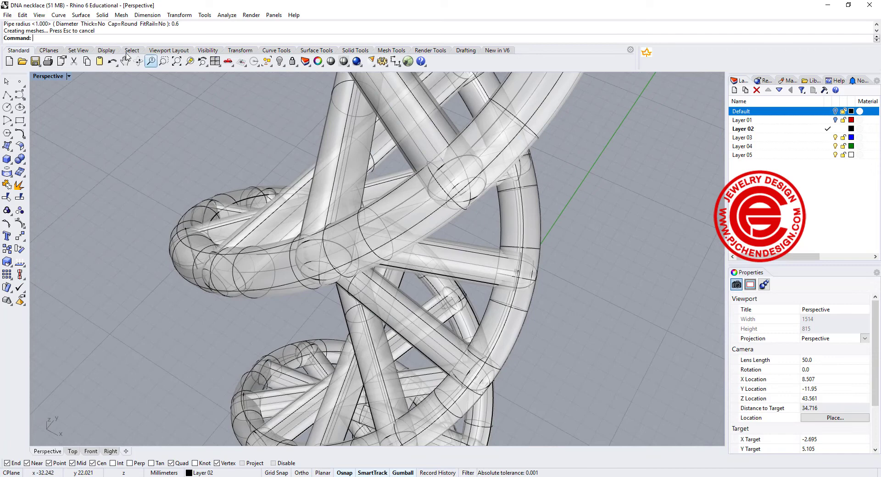
Switch the Perspective view to Rendered display and inspect the piped helix
{"action": "left_click", "coordinate": [69, 76]}
{"action": "left_click", "coordinate": [59, 119]}
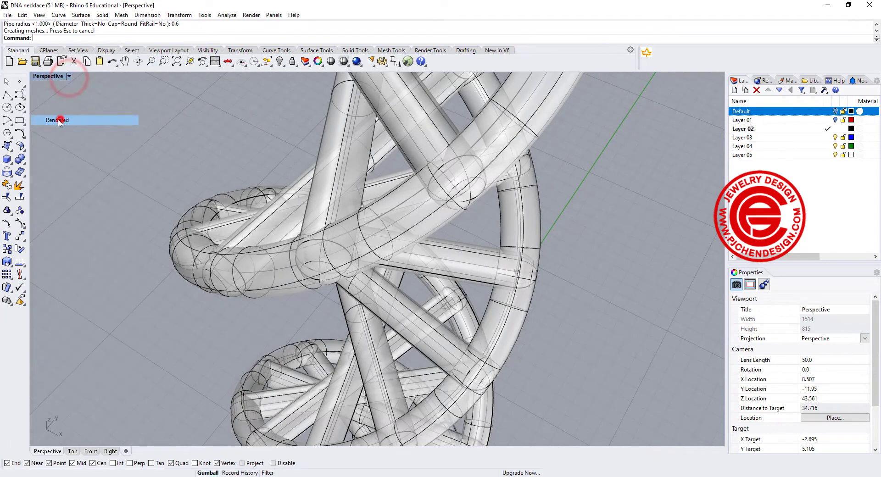
{"action": "scroll", "coordinate": [478, 209], "scroll_direction": "up", "scroll_amount": 2}
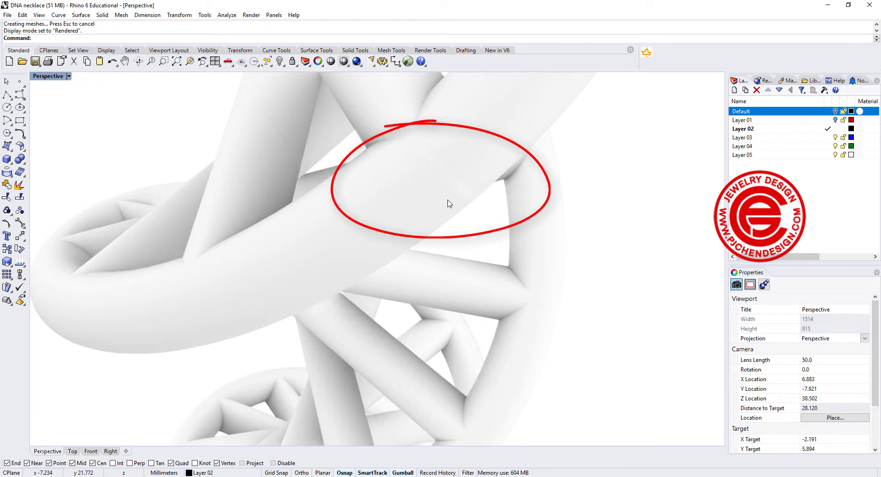
{"action": "scroll", "coordinate": [449, 204], "scroll_direction": "down", "scroll_amount": 5}
{"action": "mouse_move", "coordinate": [449, 196]}
{"action": "right_mouse_down"}
{"action": "mouse_move", "coordinate": [269, 202]}
{"action": "mouse_move", "coordinate": [368, 220]}
{"action": "right_mouse_up"}
{"action": "right_click_drag", "start_coordinate": [370, 188], "coordinate": [482, 228]}
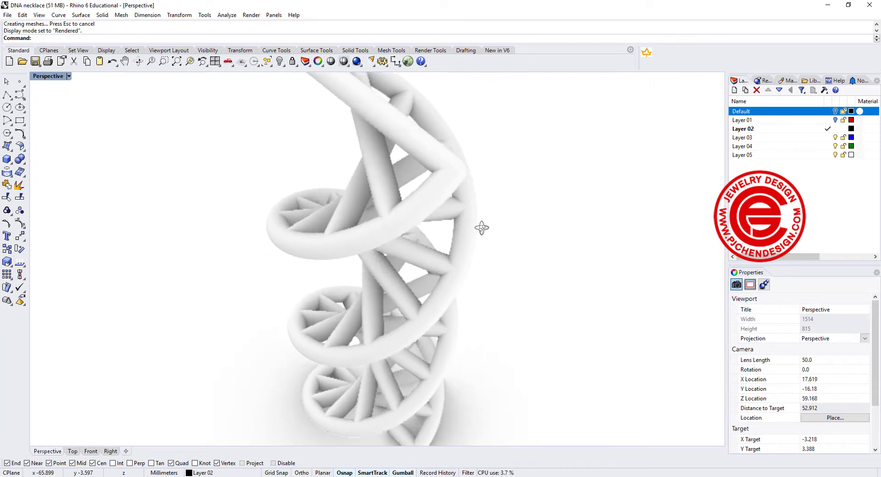
Switch the Perspective view to X-Ray display and select one strand pipe
{"action": "left_click", "coordinate": [69, 77]}
{"action": "left_click", "coordinate": [55, 140]}
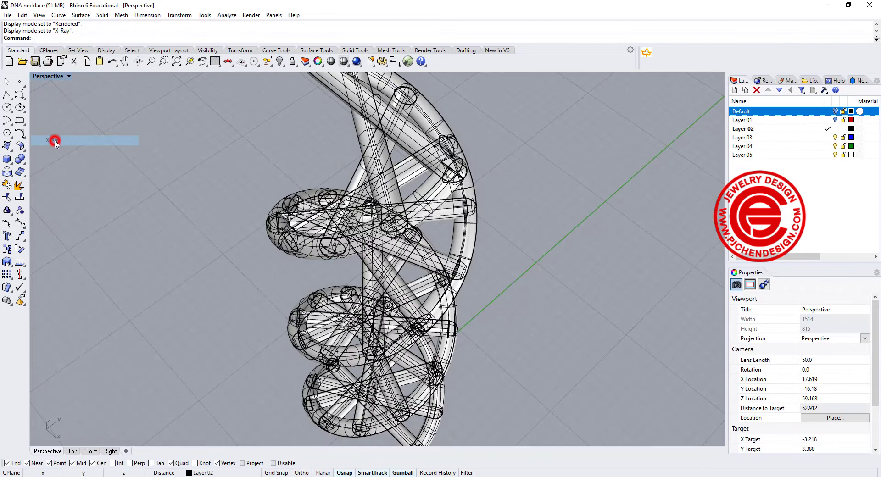
{"action": "right_click_drag", "start_coordinate": [238, 173], "coordinate": [466, 210]}
{"action": "scroll", "coordinate": [466, 210], "scroll_direction": "up", "scroll_amount": 6}
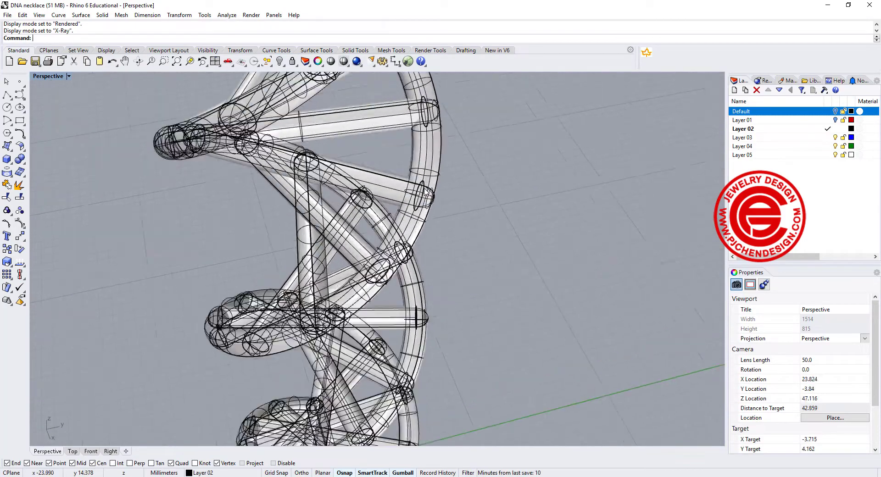
{"action": "scroll", "coordinate": [486, 169], "scroll_direction": "down", "scroll_amount": 3}
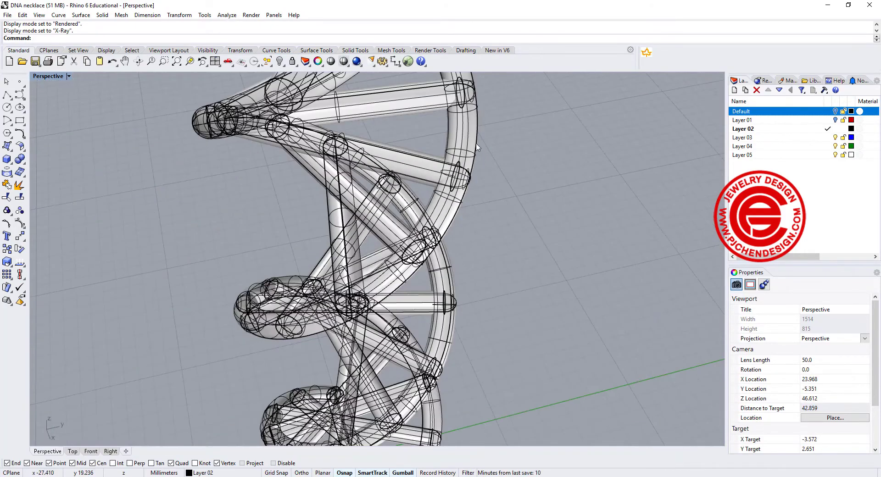
{"action": "left_click", "coordinate": [477, 146]}
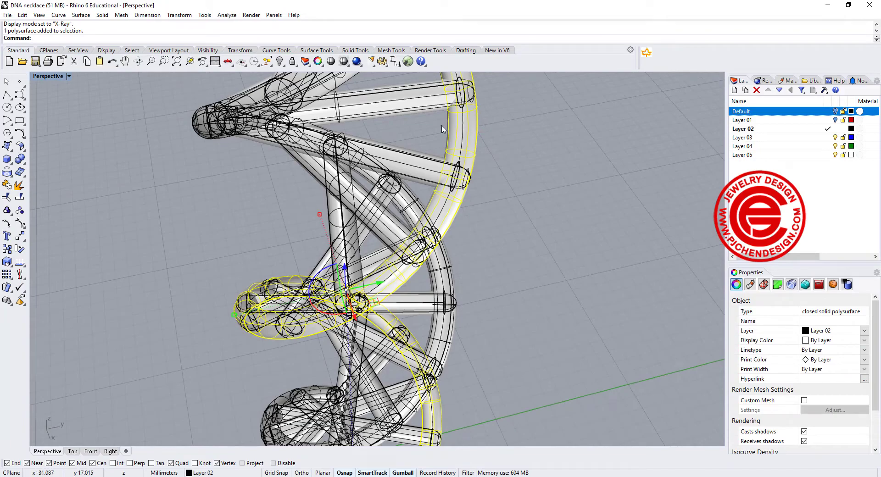
Delete both thin helix strand pipes
{"action": "key", "text": "Delete"}
{"action": "left_click", "coordinate": [238, 92]}
{"action": "key", "text": "Delete"}
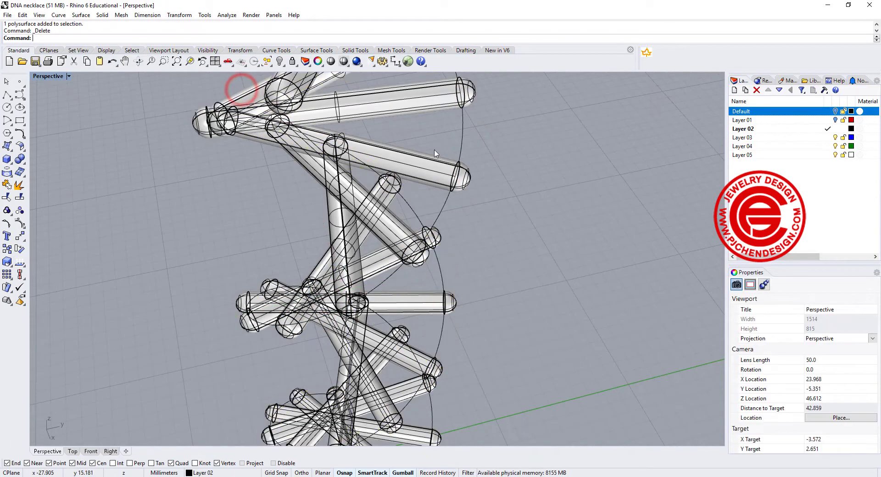
{"action": "right_click_drag", "start_coordinate": [539, 180], "coordinate": [500, 157]}
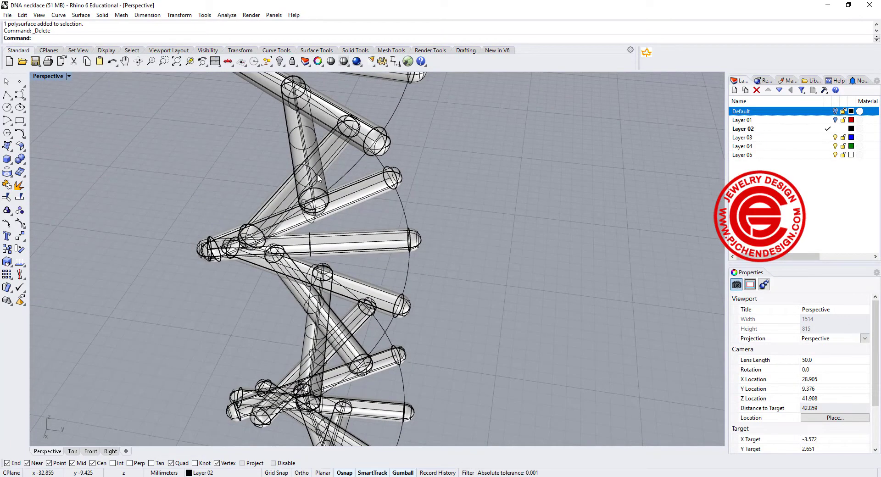
Pipe the two helix strand curves with a 0.7 radius
{"action": "left_click", "coordinate": [404, 213]}
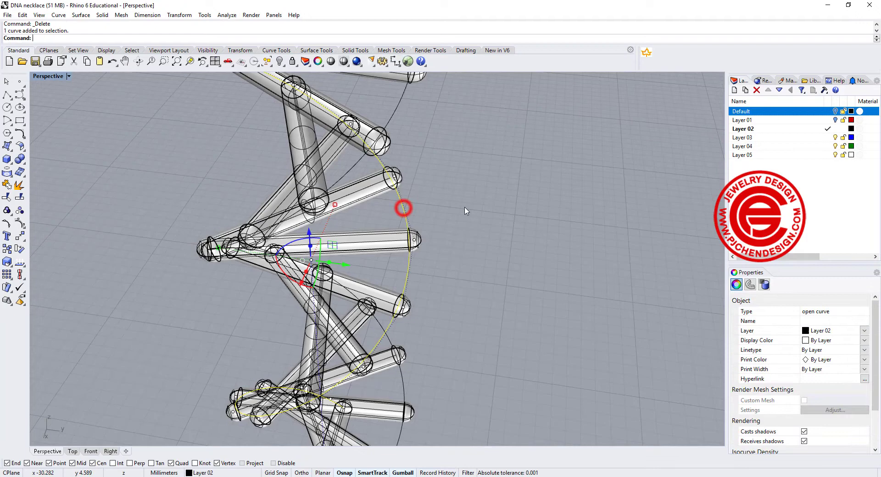
{"action": "left_click", "coordinate": [395, 108], "text": "shift"}
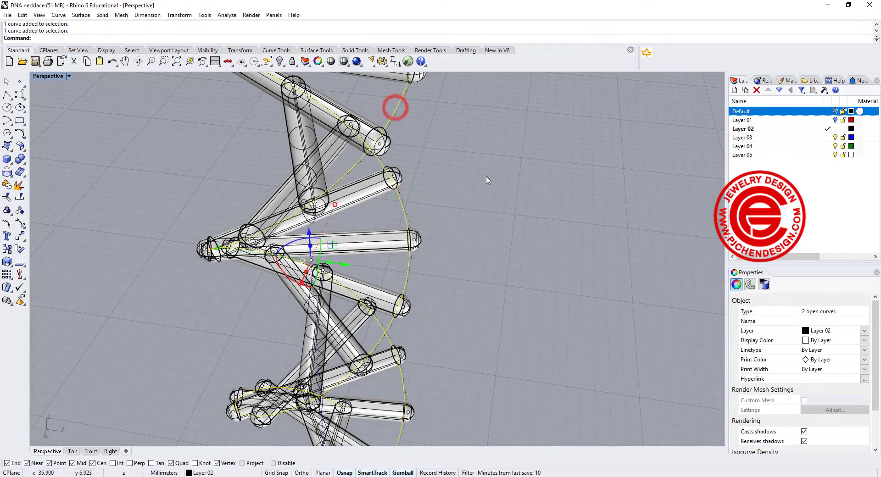
{"action": "key", "text": "ctrl+alt+x"}
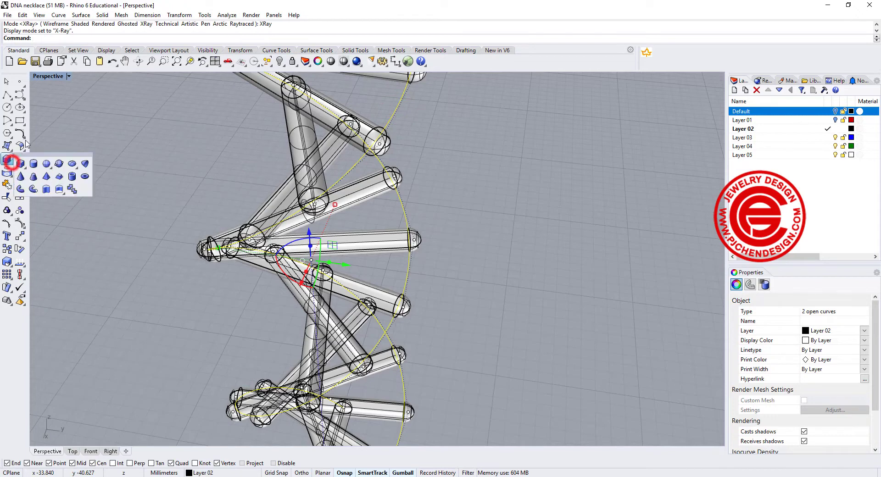
{"action": "left_click", "coordinate": [20, 185]}
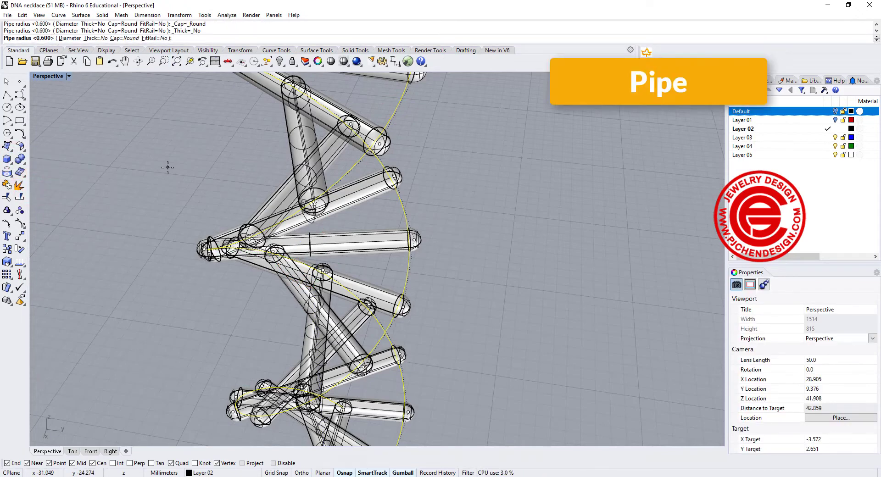
{"action": "type", "text": "0.7"}
{"action": "key", "text": "Return"}
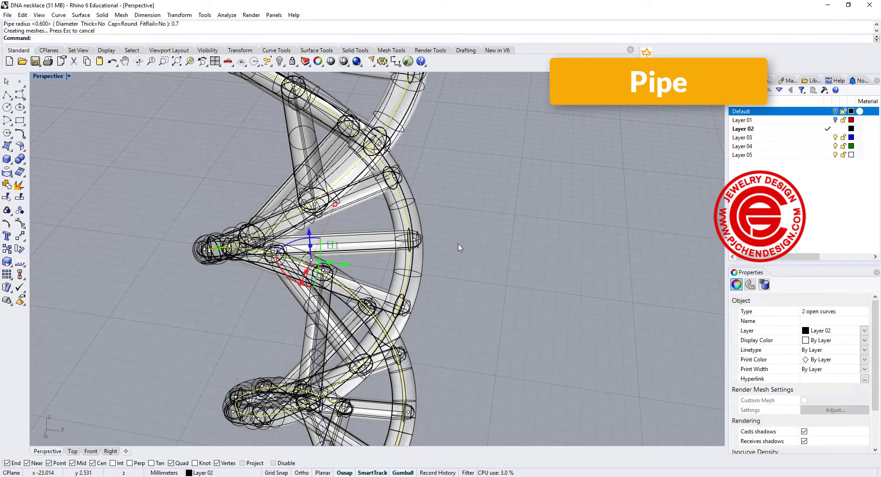
{"action": "left_click", "coordinate": [552, 230]}
Switch the view to Rendered display and orbit around the helix
{"action": "left_click", "coordinate": [69, 77]}
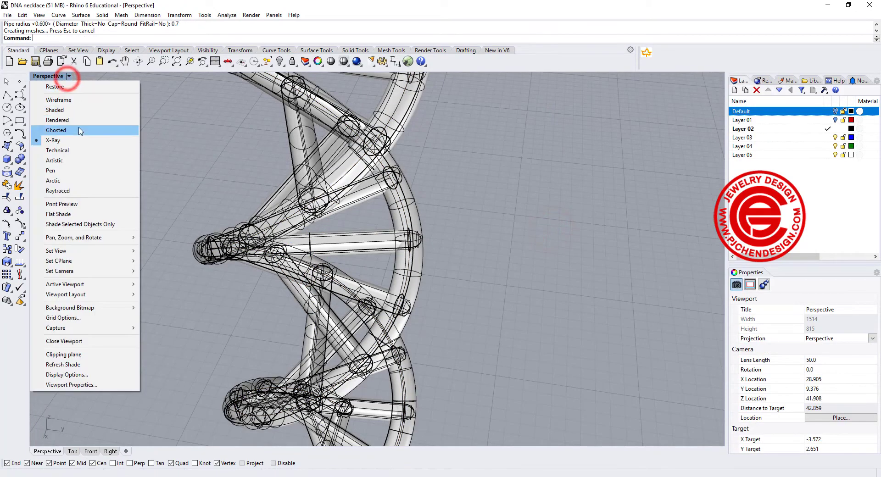
{"action": "left_click", "coordinate": [57, 120]}
{"action": "right_click_drag", "start_coordinate": [517, 199], "coordinate": [358, 204]}
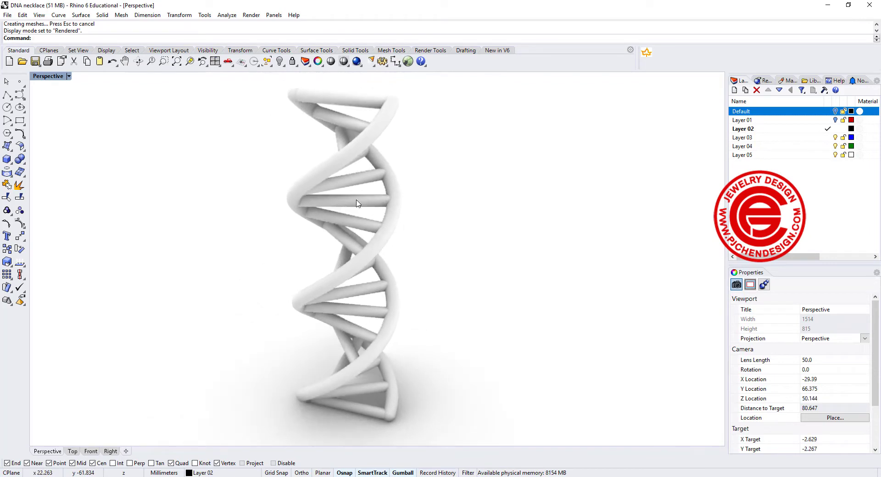
{"action": "scroll", "coordinate": [316, 208], "scroll_direction": "up", "scroll_amount": 4}
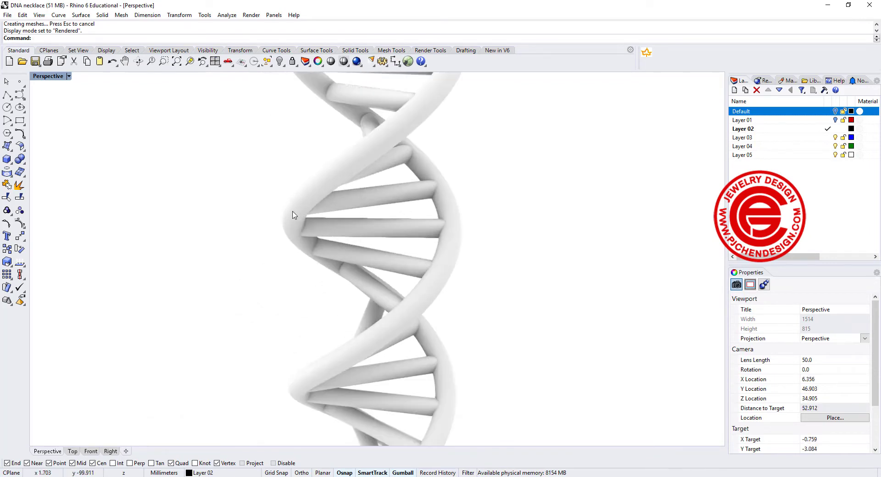
{"action": "scroll", "coordinate": [406, 228], "scroll_direction": "down", "scroll_amount": 4}
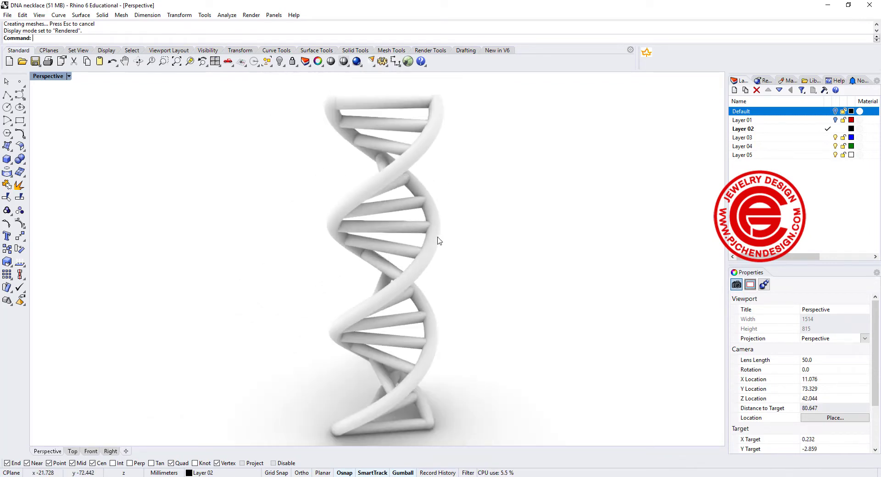
Boolean-union all the DNA pipes into one solid and restore the four-viewport layout
{"action": "left_click_drag", "start_coordinate": [488, 367], "coordinate": [244, 122]}
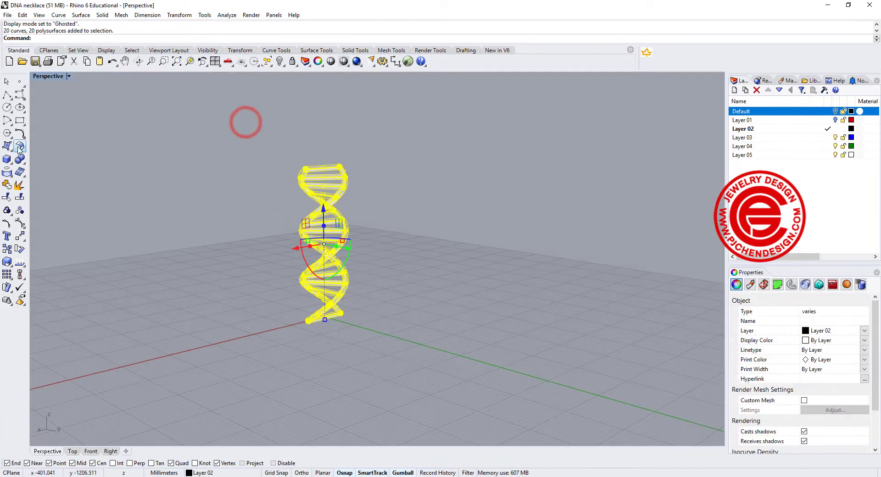
{"action": "left_click", "coordinate": [19, 159]}
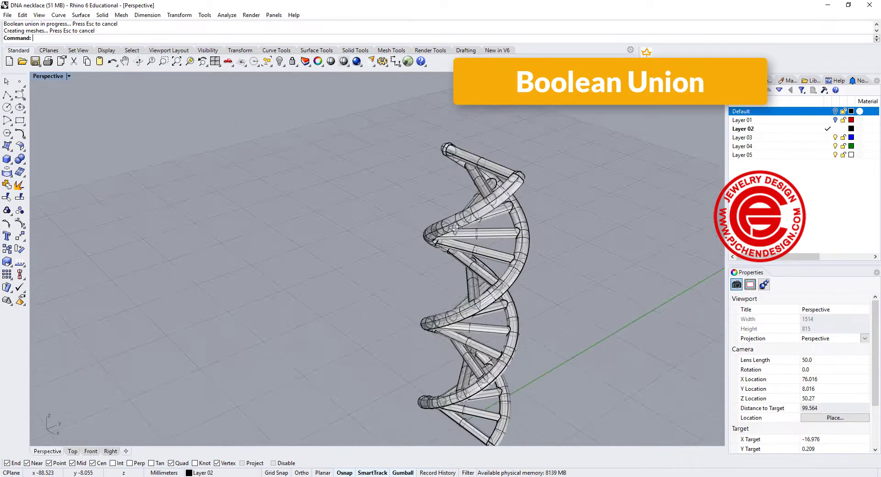
{"action": "right_click_drag", "start_coordinate": [574, 220], "coordinate": [490, 224]}
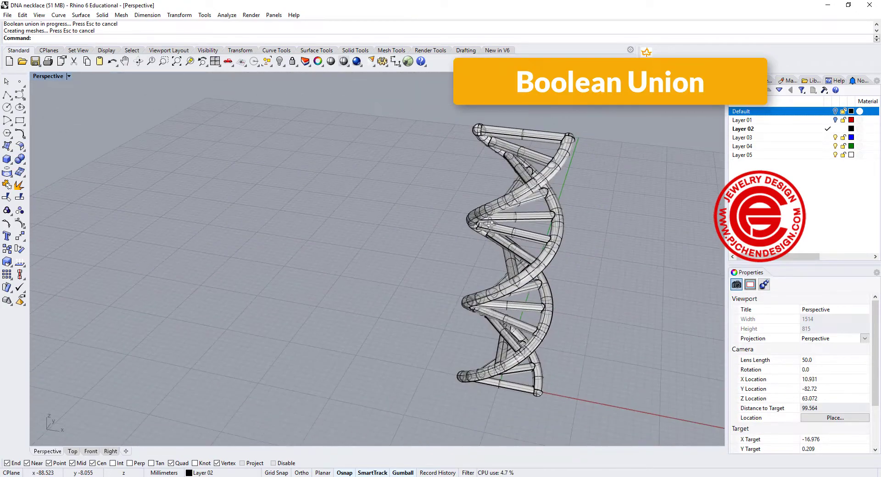
{"action": "double_click", "coordinate": [42, 77]}
Maximize the Front view and draw a torus at the helix's top end
{"action": "left_click", "coordinate": [39, 265]}
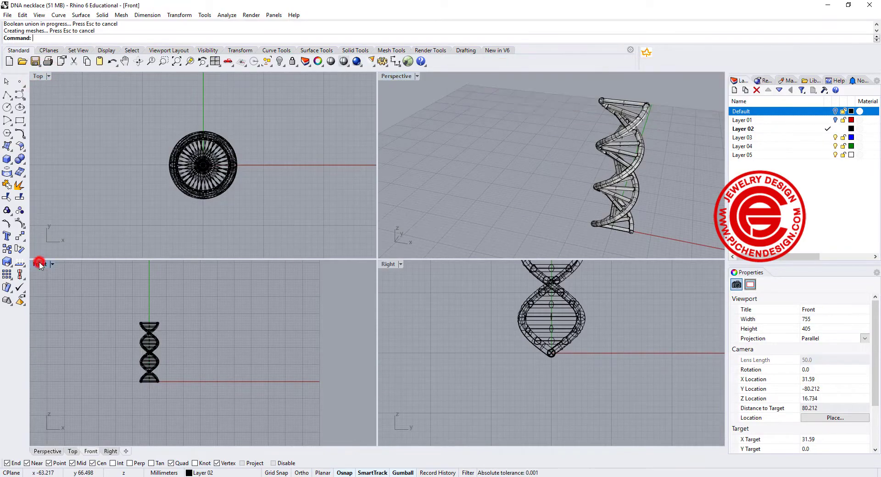
{"action": "double_click", "coordinate": [40, 264]}
{"action": "scroll", "coordinate": [60, 216], "scroll_direction": "up", "scroll_amount": 5}
{"action": "left_click", "coordinate": [83, 175]}
{"action": "left_click", "coordinate": [295, 206]}
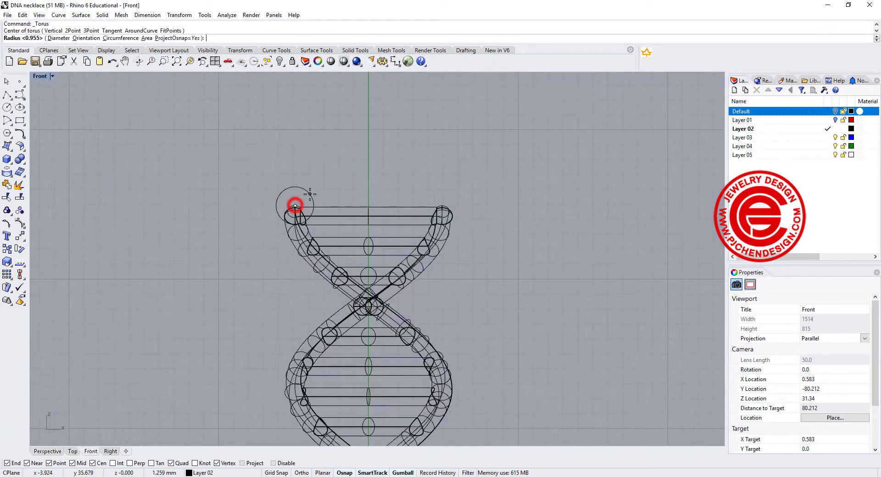
{"action": "key", "text": "shift"}
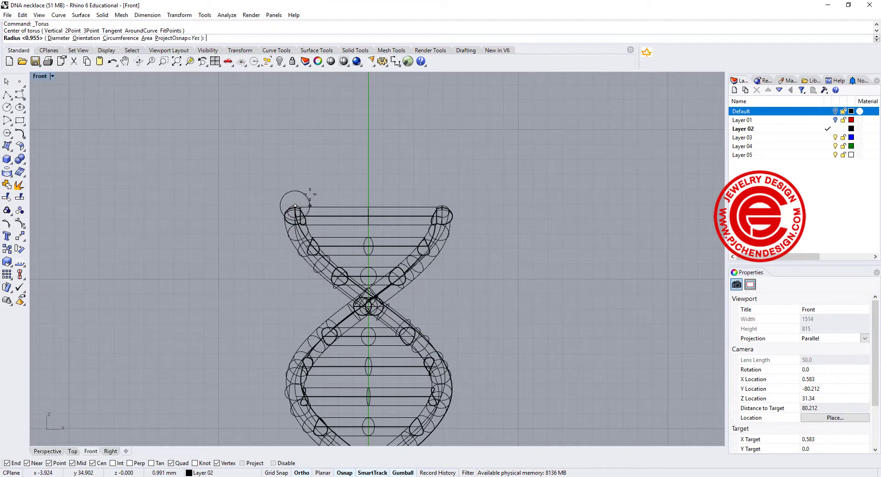
{"action": "left_click", "coordinate": [310, 194]}
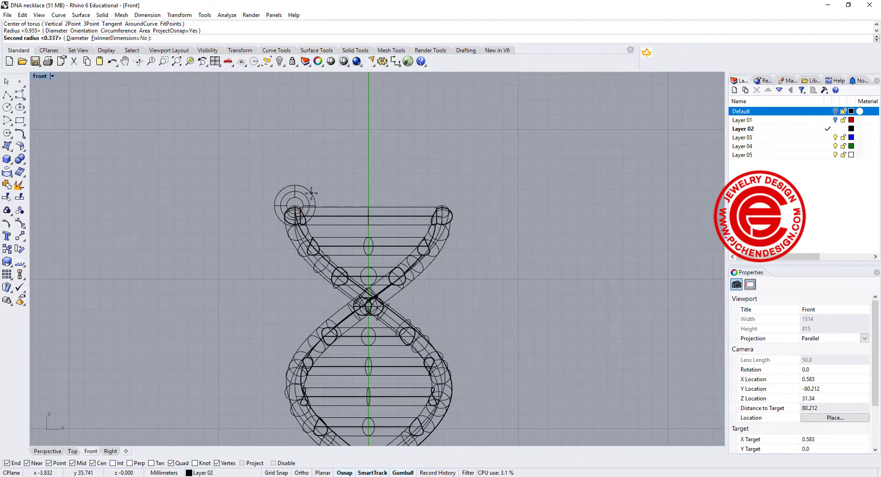
{"action": "left_click", "coordinate": [311, 193]}
Move the torus above the helix's top-left end and scale it down, undoing a stray move
{"action": "left_click_drag", "start_coordinate": [321, 186], "coordinate": [312, 176]}
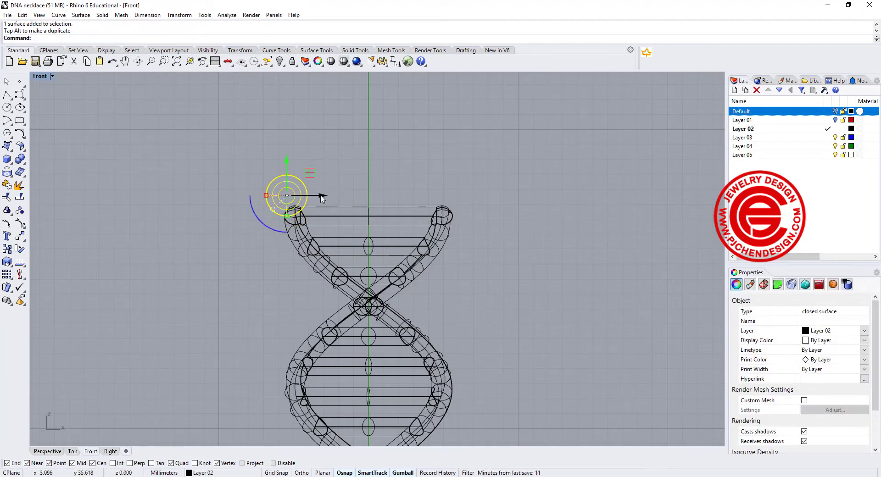
{"action": "scroll", "coordinate": [287, 203], "scroll_direction": "up", "scroll_amount": 5}
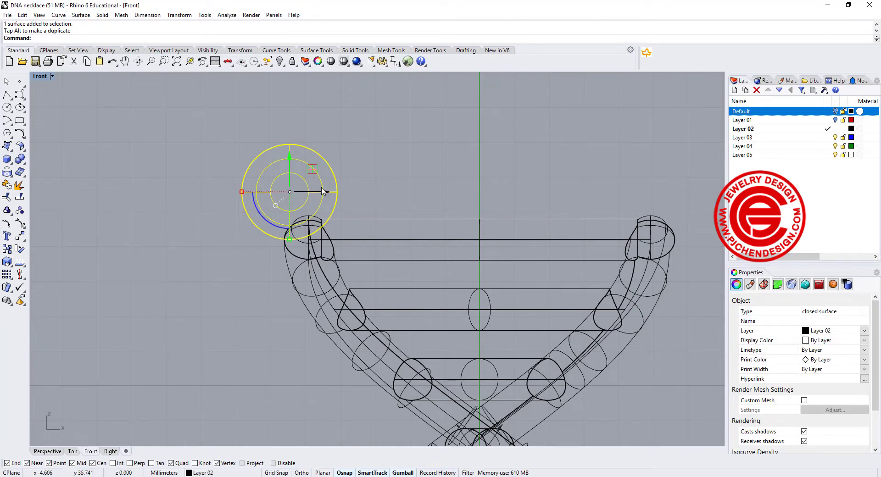
{"action": "scroll", "coordinate": [354, 201], "scroll_direction": "down", "scroll_amount": 3}
{"action": "scroll", "coordinate": [360, 190], "scroll_direction": "up", "scroll_amount": 2}
{"action": "left_click_drag", "start_coordinate": [329, 170], "coordinate": [460, 197]}
{"action": "left_click", "coordinate": [401, 178]}
{"action": "left_click", "coordinate": [338, 196]}
{"action": "key", "text": "ctrl+z"}
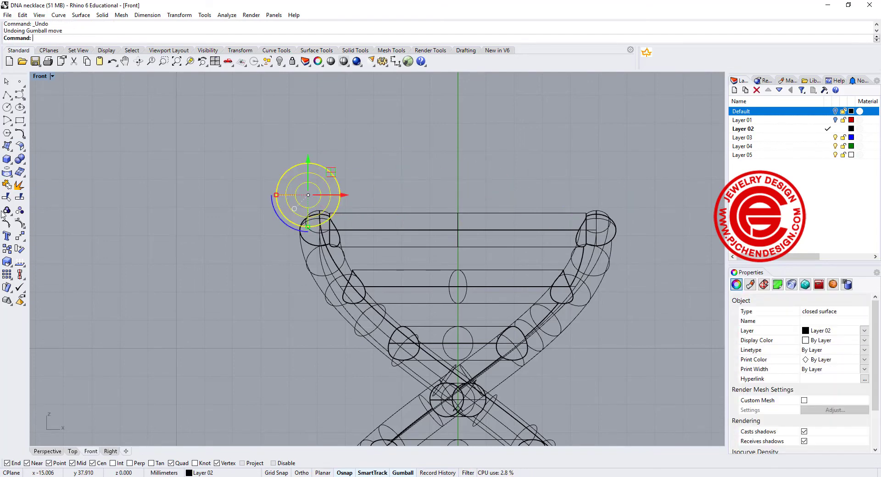
{"action": "left_click", "coordinate": [17, 237]}
Mirror the ring about a vertical line through the origin to the top-right end
{"action": "left_click", "coordinate": [98, 240]}
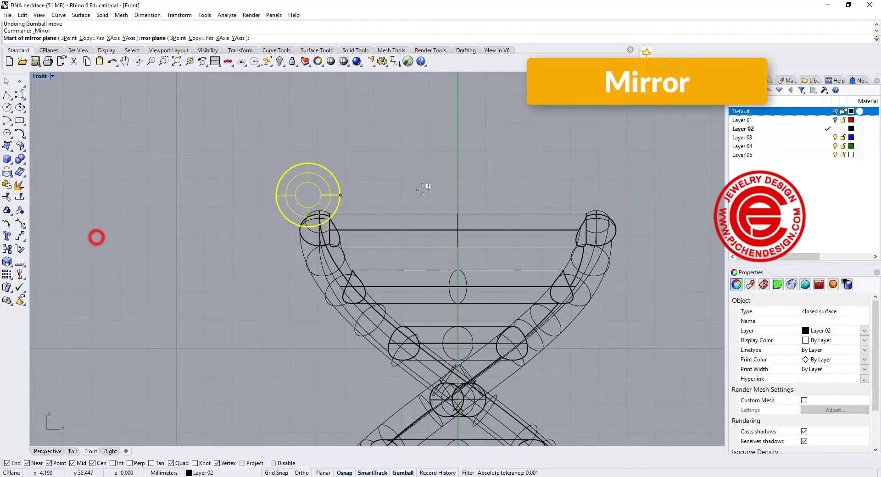
{"action": "type", "text": "0"}
{"action": "key", "text": "Return"}
{"action": "left_click", "coordinate": [457, 112]}
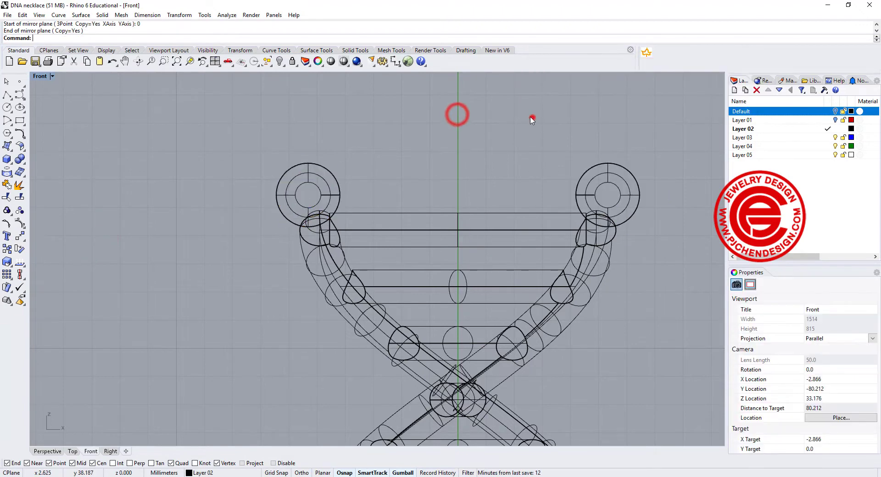
Pan and zoom across the helix top to inspect both rings
{"action": "right_click_drag", "start_coordinate": [437, 198], "coordinate": [357, 174]}
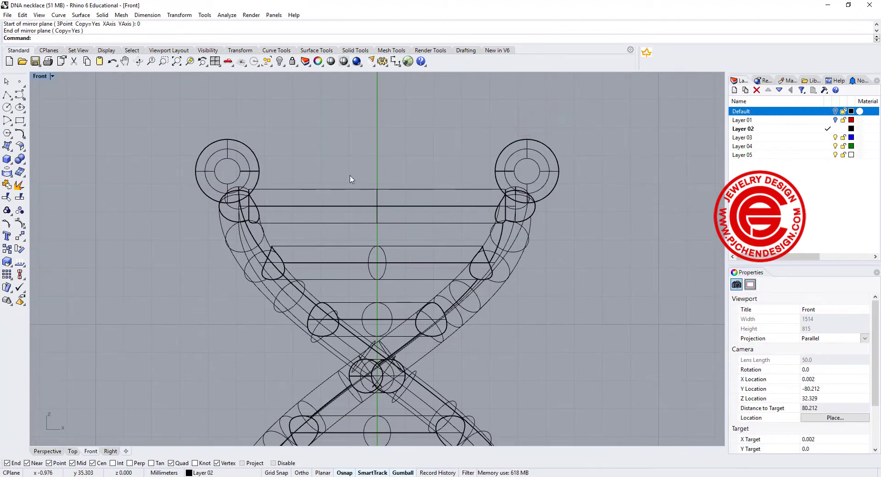
{"action": "scroll", "coordinate": [239, 169], "scroll_direction": "up", "scroll_amount": 3}
{"action": "left_click", "coordinate": [239, 168]}
{"action": "right_click_drag", "start_coordinate": [309, 177], "coordinate": [249, 199]}
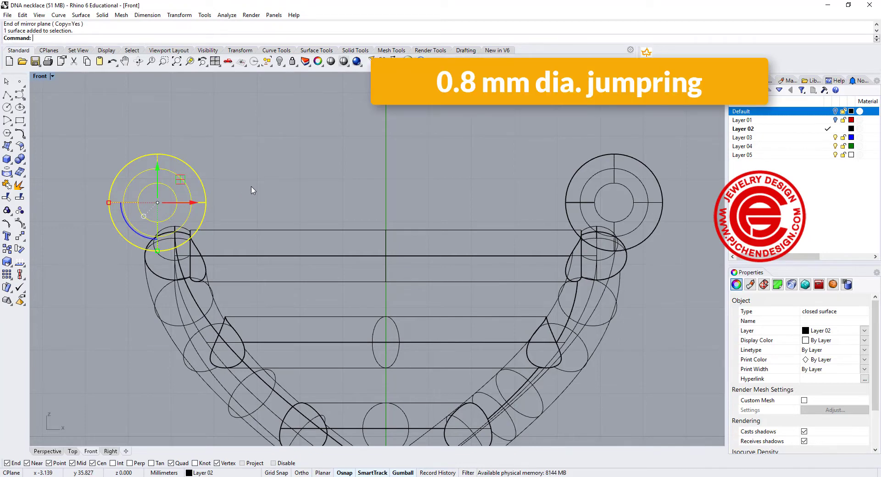
{"action": "scroll", "coordinate": [298, 183], "scroll_direction": "down", "scroll_amount": 2}
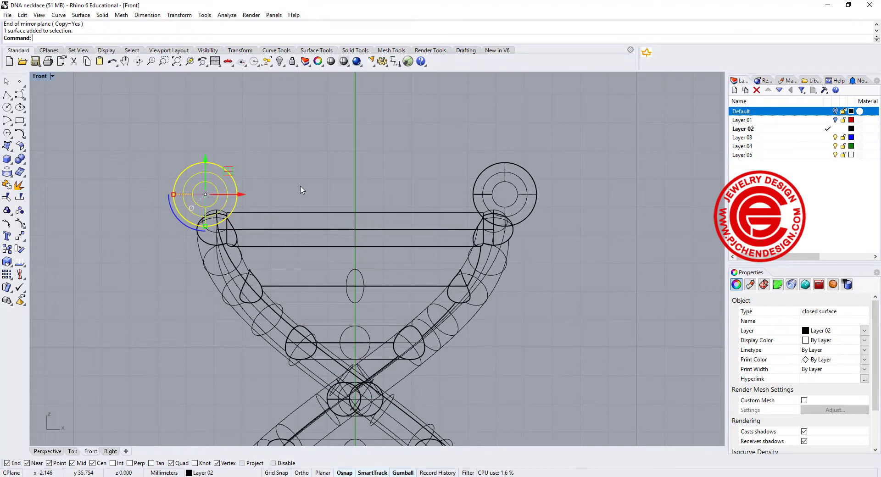
{"action": "right_click_drag", "start_coordinate": [303, 190], "coordinate": [251, 197]}
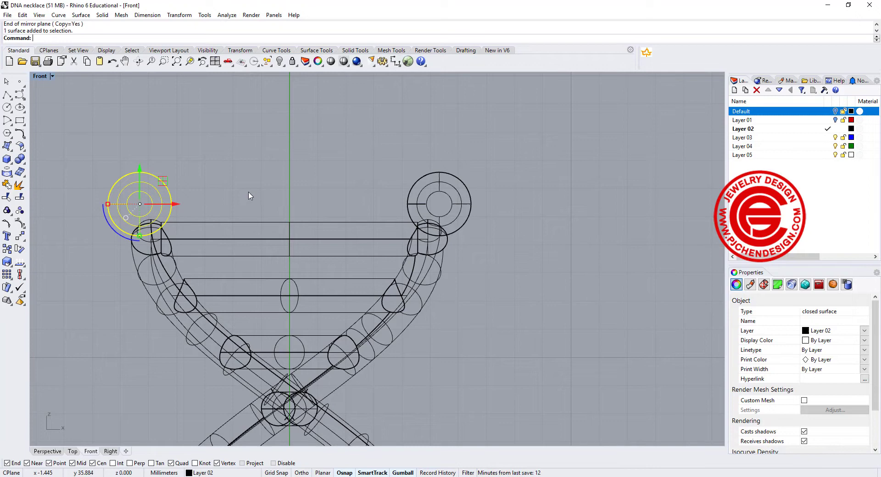
{"action": "left_click", "coordinate": [289, 189]}
{"action": "mouse_move", "coordinate": [289, 190]}
{"action": "right_mouse_down"}
{"action": "mouse_move", "coordinate": [307, 184]}
{"action": "mouse_move", "coordinate": [288, 180]}
{"action": "right_mouse_up"}
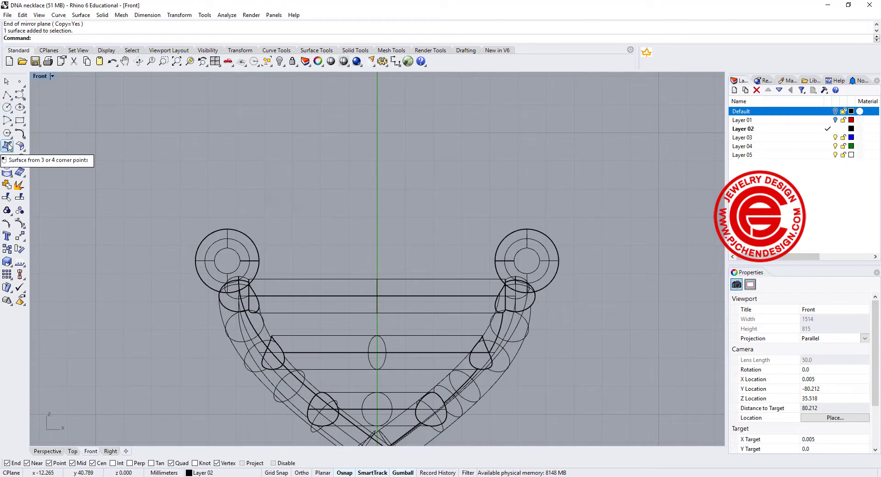
Draw a small torus link above the left ring
{"action": "left_click", "coordinate": [7, 161]}
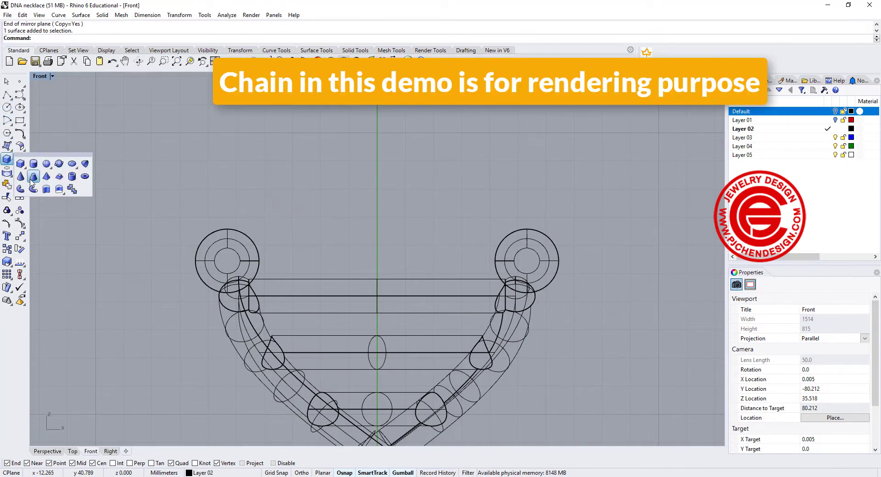
{"action": "left_click", "coordinate": [85, 176]}
{"action": "left_click", "coordinate": [191, 163]}
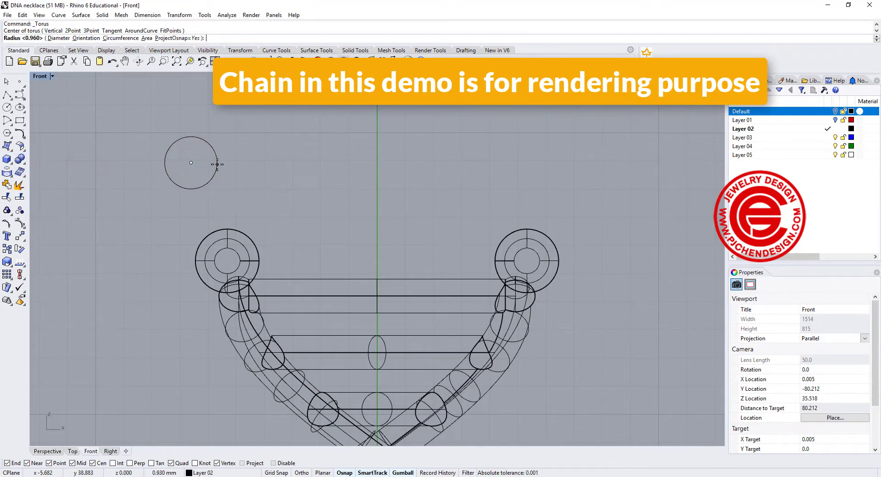
{"action": "left_click", "coordinate": [218, 163]}
{"action": "left_click", "coordinate": [227, 162]}
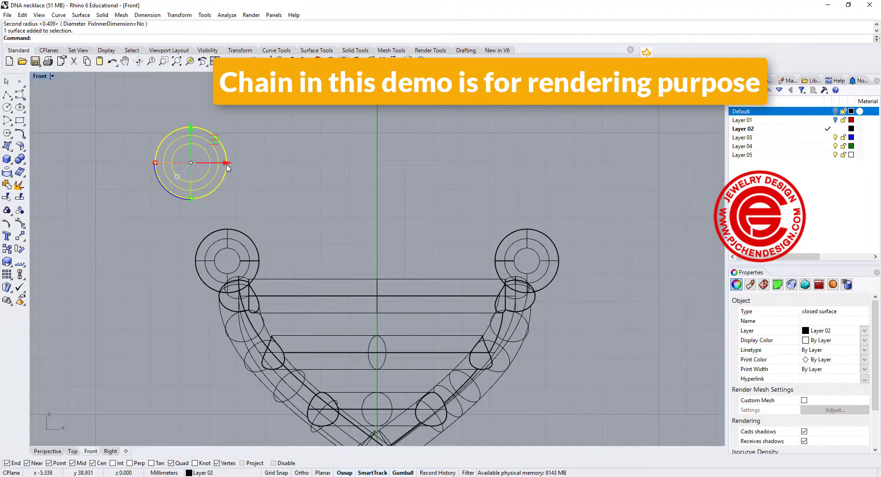
{"action": "right_click_drag", "start_coordinate": [262, 169], "coordinate": [295, 180]}
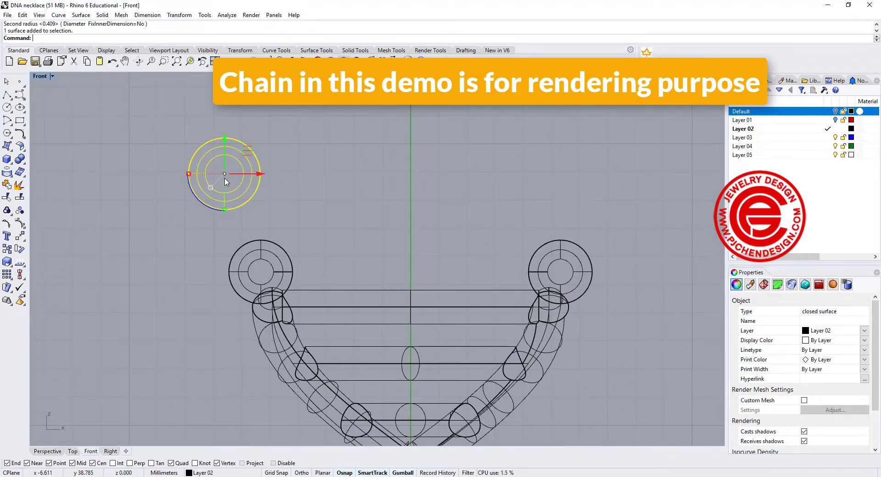
Alt-drag a copy of the torus to the right and rotate it 90° upright
{"action": "key", "text": "alt"}
{"action": "left_click_drag", "start_coordinate": [260, 174], "coordinate": [296, 174]}
{"action": "left_click", "coordinate": [311, 197]}
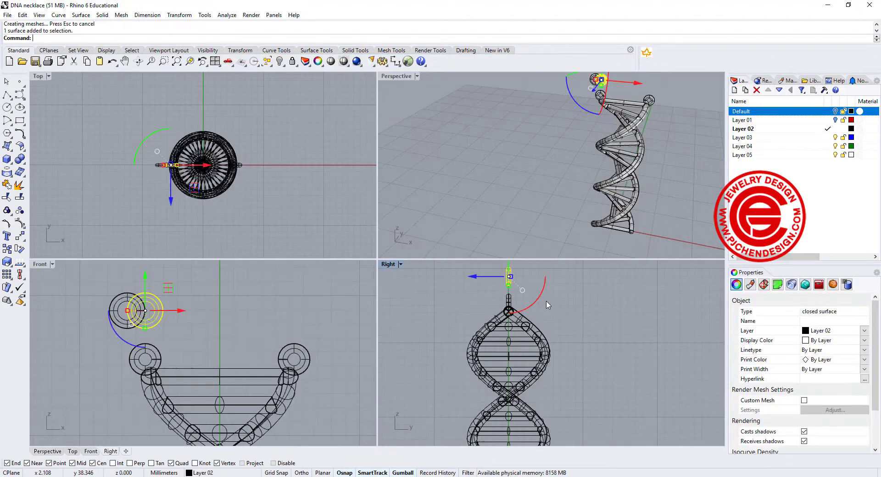
{"action": "scroll", "coordinate": [534, 342], "scroll_direction": "up", "scroll_amount": 3}
{"action": "left_click_drag", "start_coordinate": [536, 341], "coordinate": [597, 354]}
Stretch the flat chain link into an oval with the gumball scale handle
{"action": "left_click", "coordinate": [602, 357]}
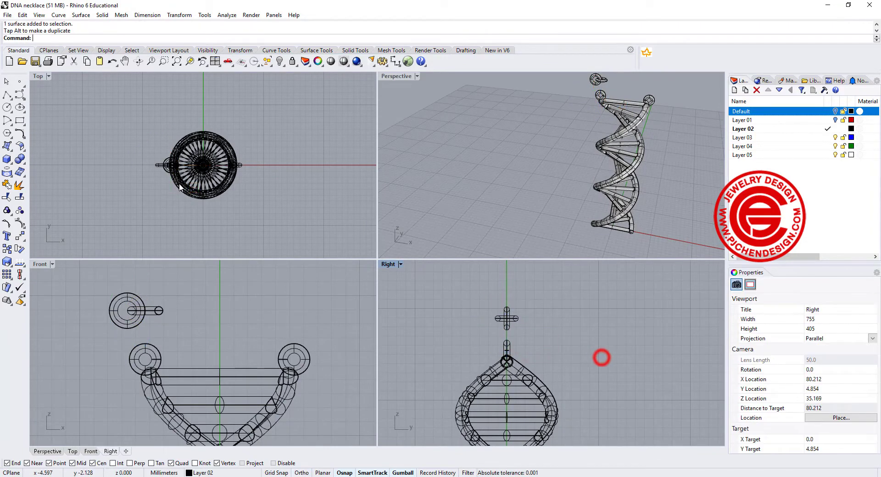
{"action": "scroll", "coordinate": [147, 321], "scroll_direction": "up", "scroll_amount": 5}
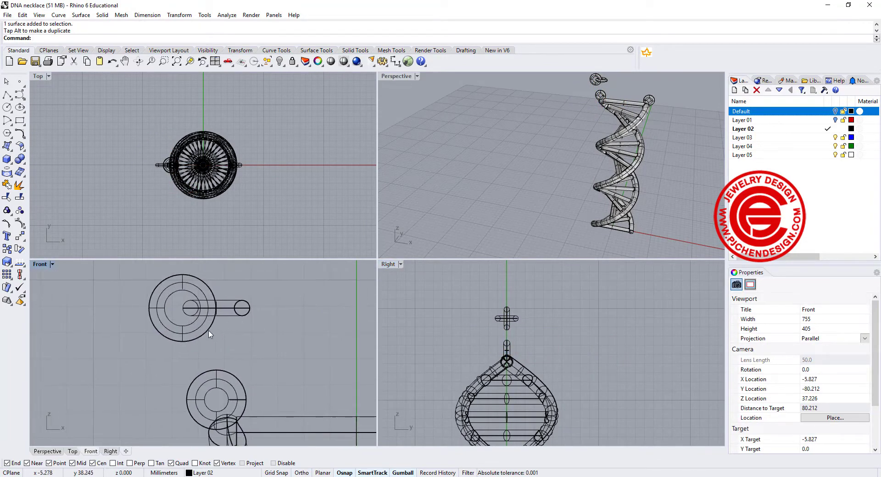
{"action": "left_click", "coordinate": [185, 342]}
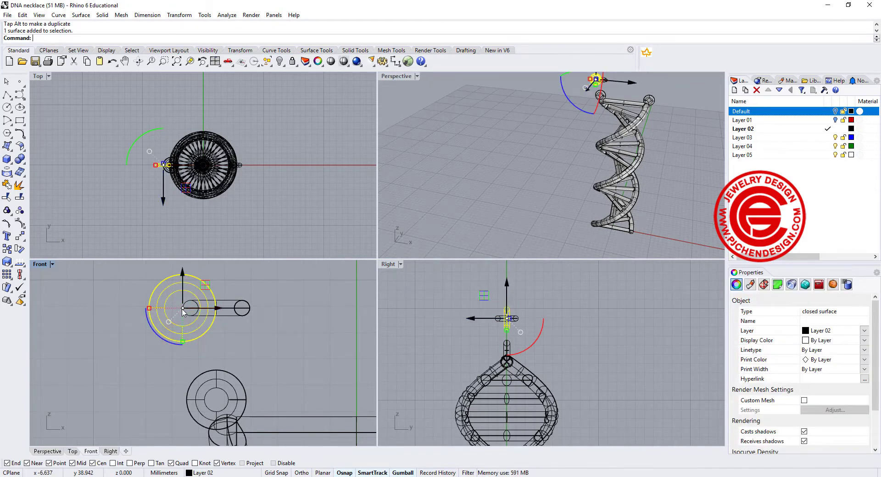
{"action": "left_click_drag", "start_coordinate": [183, 341], "coordinate": [183, 340]}
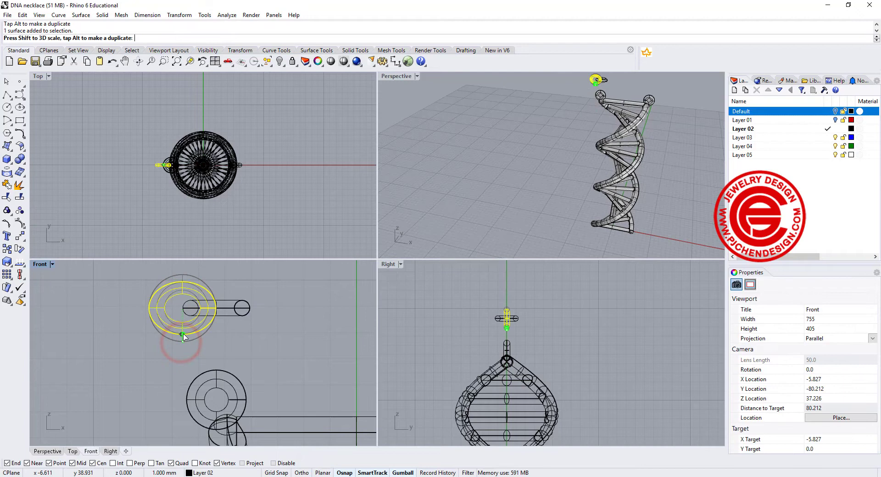
{"action": "left_click_drag", "start_coordinate": [183, 337], "coordinate": [184, 338]}
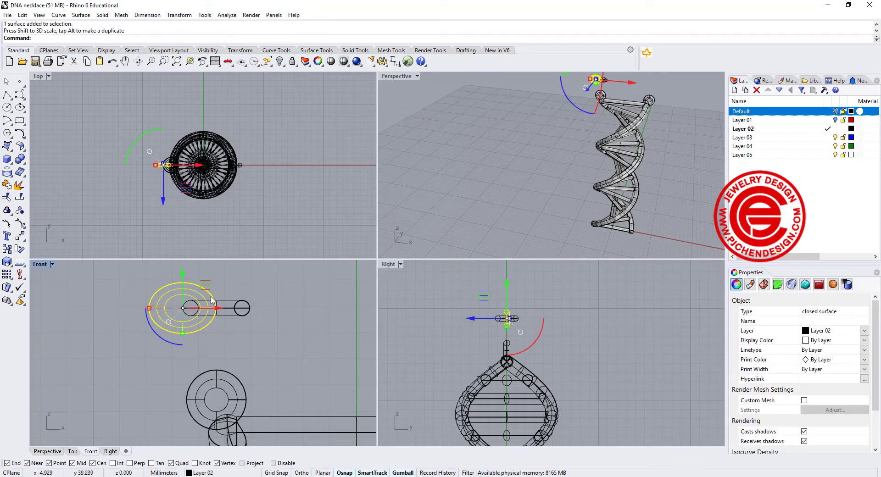
{"action": "scroll", "coordinate": [525, 338], "scroll_direction": "up", "scroll_amount": 5}
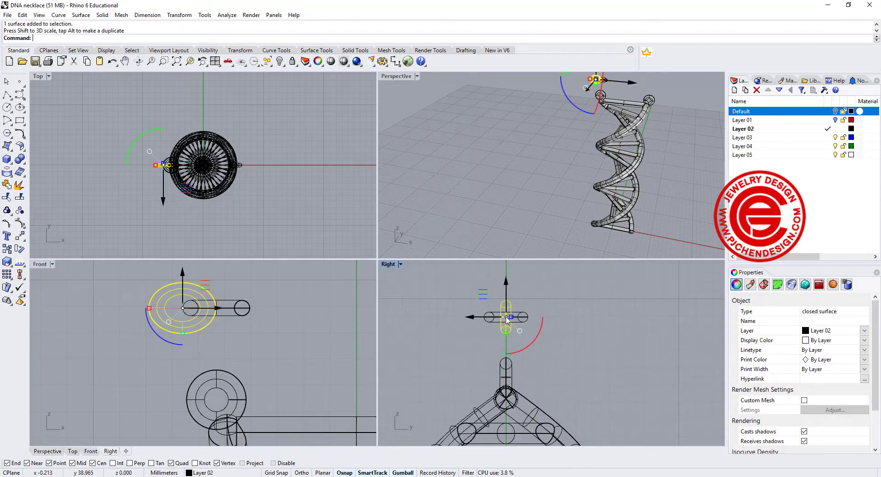
{"action": "left_click", "coordinate": [589, 337]}
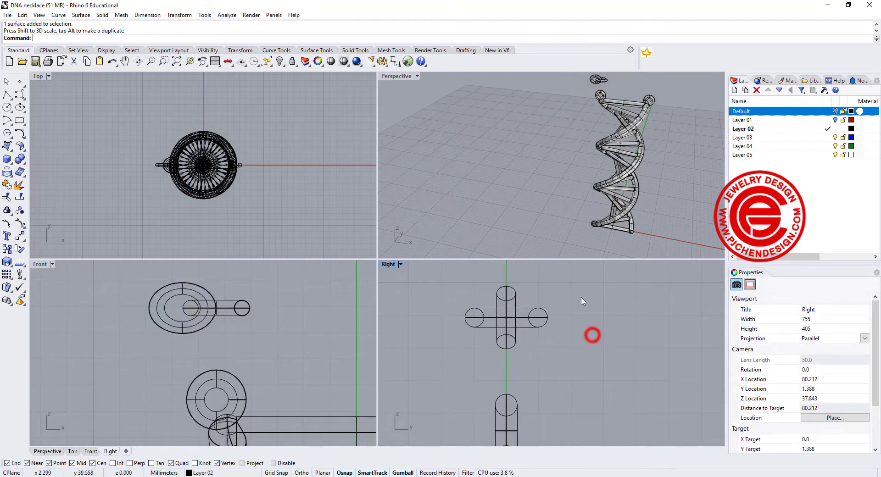
In the maximized Front view, Alt-copy the upright link to the left of the oval
{"action": "scroll", "coordinate": [265, 293], "scroll_direction": "up", "scroll_amount": 4}
{"action": "right_click_drag", "start_coordinate": [241, 312], "coordinate": [284, 321]}
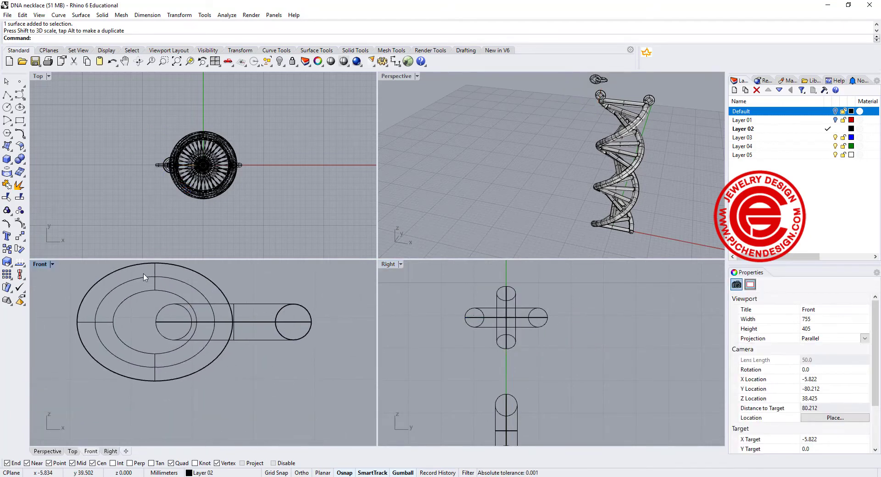
{"action": "double_click", "coordinate": [43, 266]}
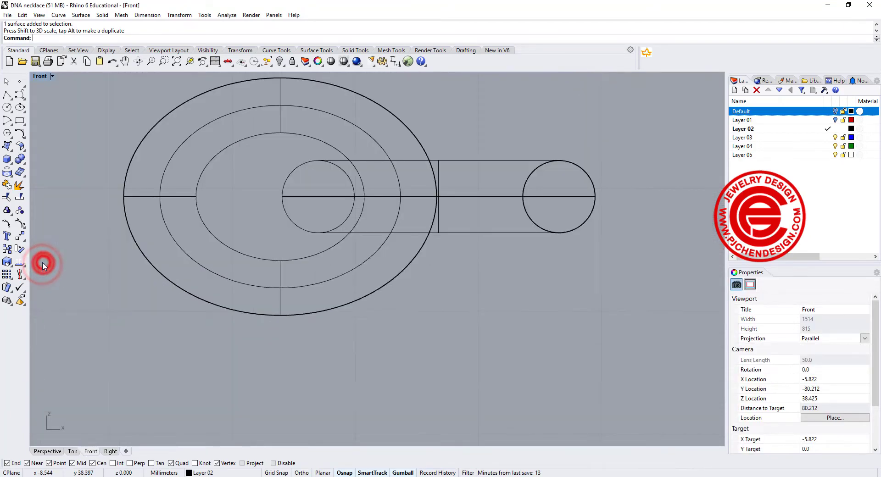
{"action": "right_click_drag", "start_coordinate": [410, 246], "coordinate": [472, 229]}
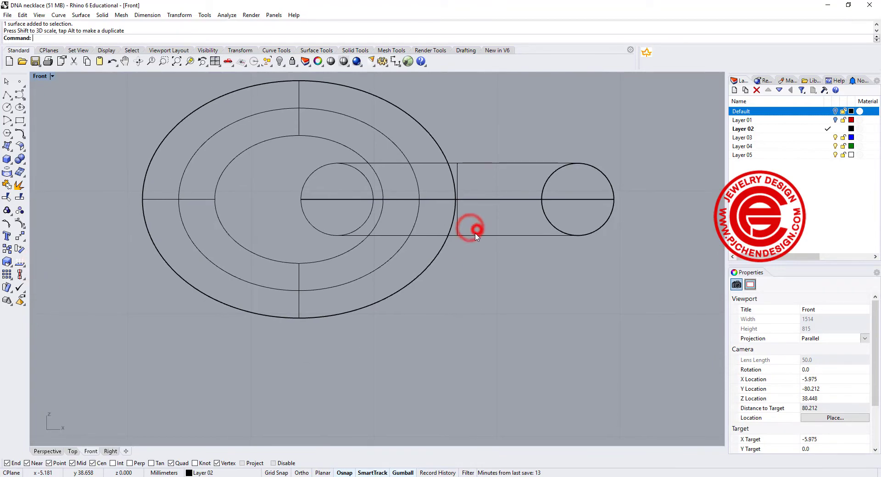
{"action": "left_click", "coordinate": [473, 229]}
{"action": "left_click_drag", "start_coordinate": [495, 200], "coordinate": [501, 202]}
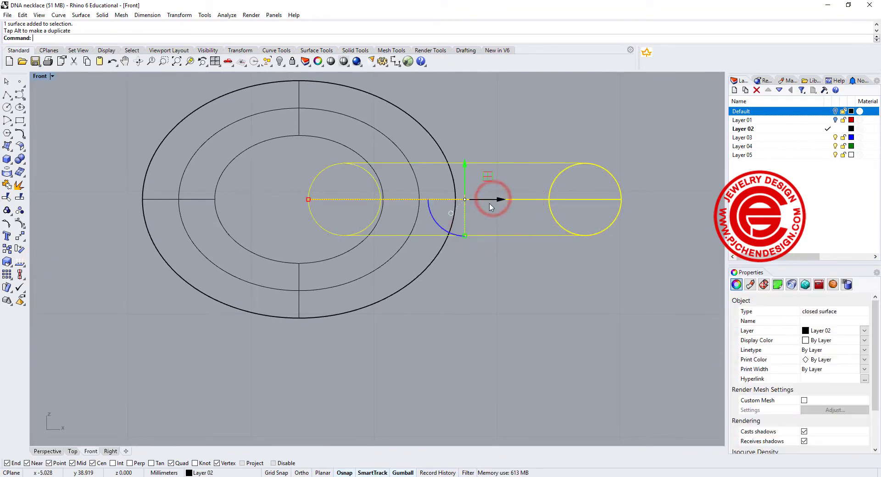
{"action": "right_click_drag", "start_coordinate": [502, 215], "coordinate": [557, 234]}
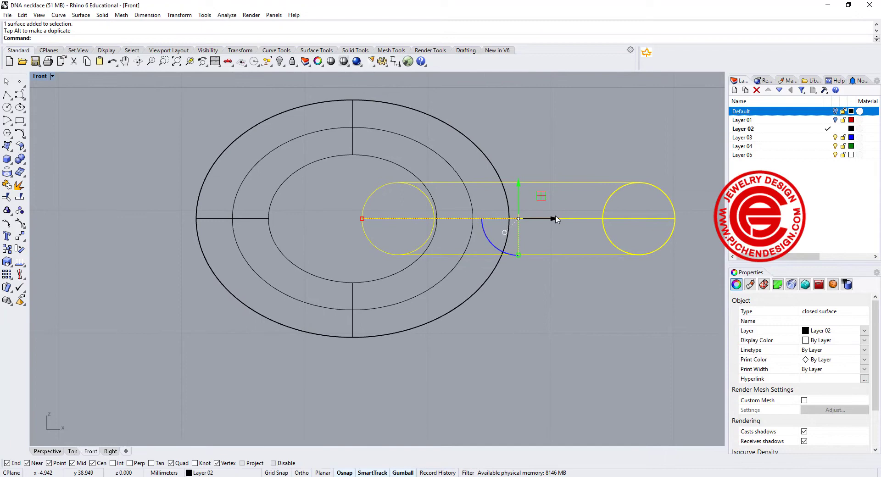
{"action": "left_click_drag", "start_coordinate": [555, 218], "coordinate": [228, 236]}
{"action": "left_click", "coordinate": [498, 359]}
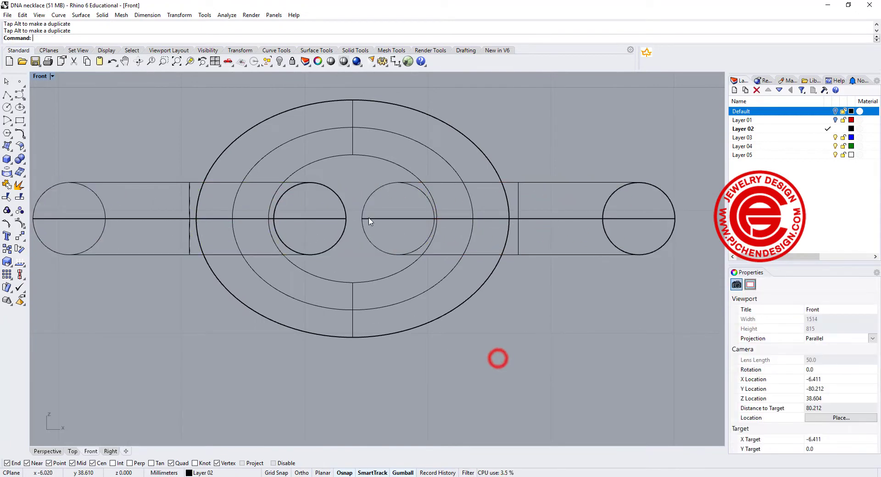
Restore the four-view layout and delete the stray small torus
{"action": "double_click", "coordinate": [41, 77]}
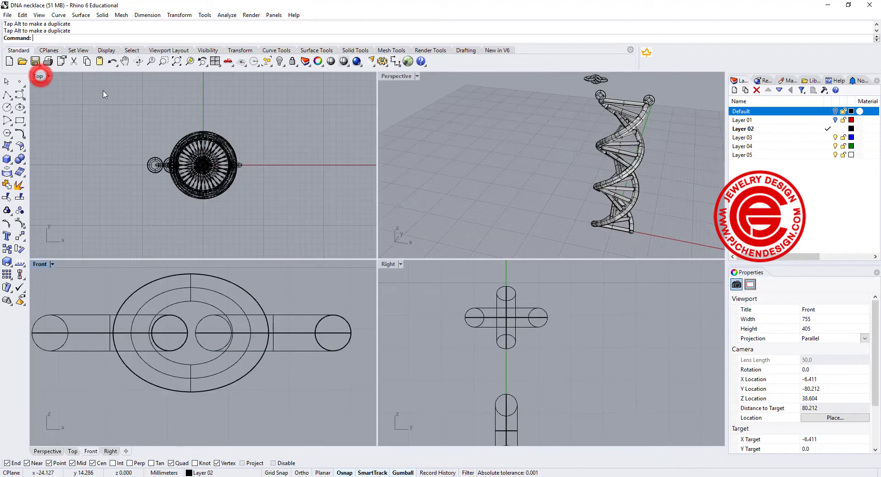
{"action": "scroll", "coordinate": [607, 146], "scroll_direction": "up", "scroll_amount": 10}
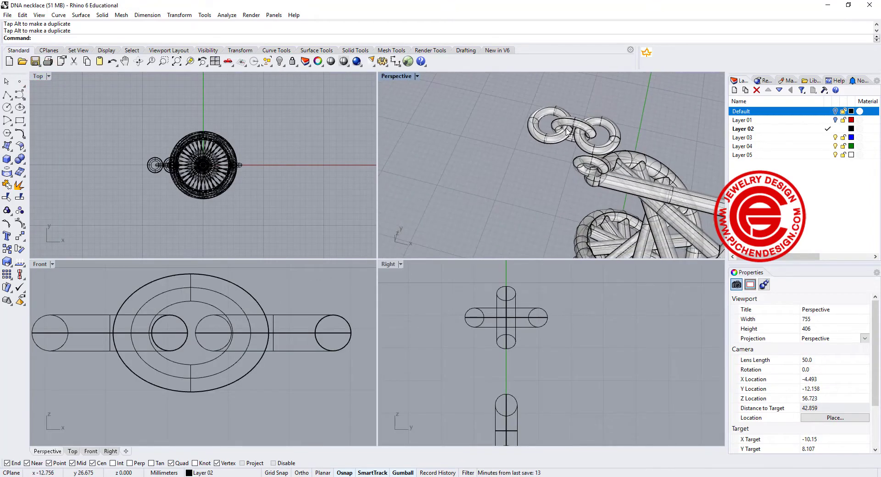
{"action": "scroll", "coordinate": [567, 132], "scroll_direction": "up", "scroll_amount": 4}
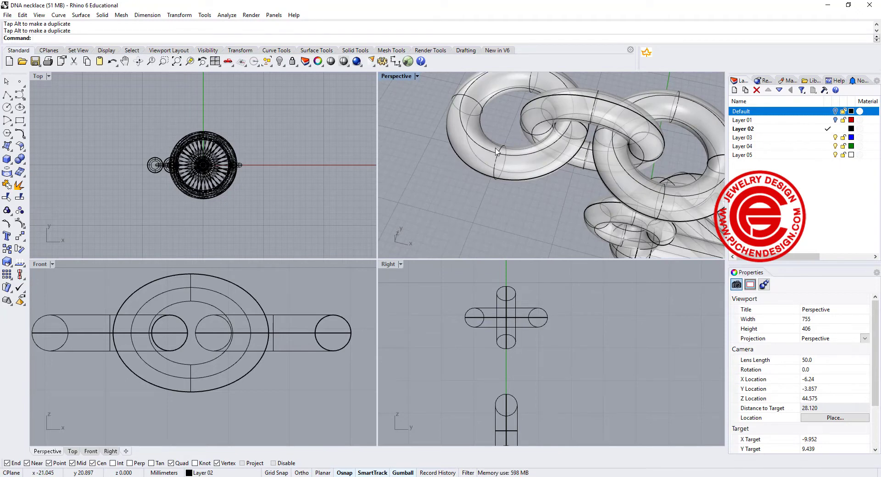
{"action": "scroll", "coordinate": [159, 325], "scroll_direction": "down", "scroll_amount": 5}
{"action": "left_click", "coordinate": [161, 317]}
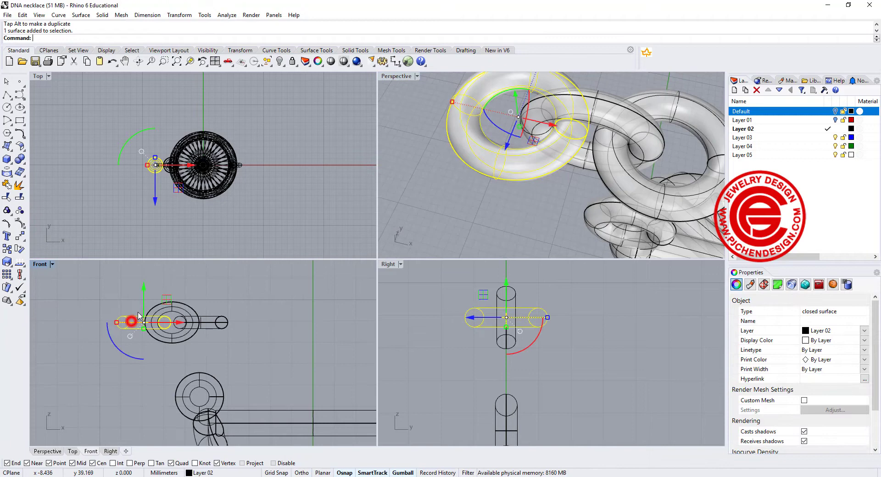
{"action": "key", "text": "Delete"}
Maximize the Front view and window-select both parts of the link
{"action": "scroll", "coordinate": [196, 312], "scroll_direction": "down", "scroll_amount": 3}
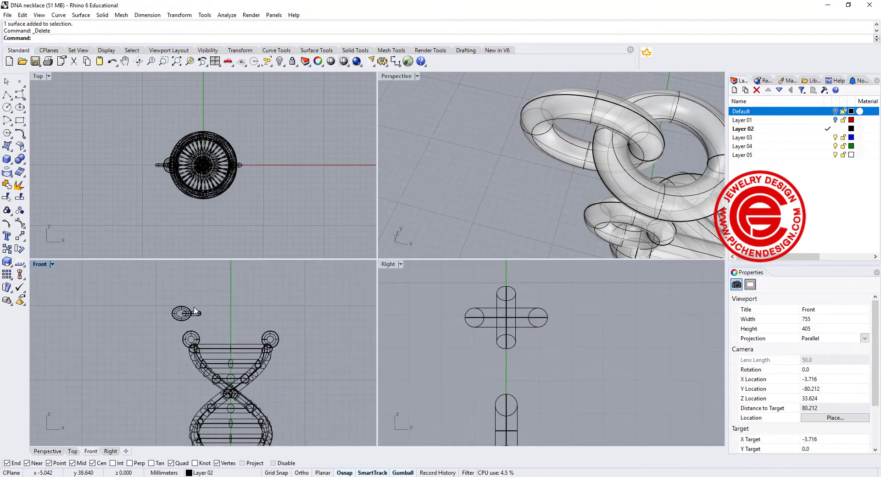
{"action": "double_click", "coordinate": [41, 266]}
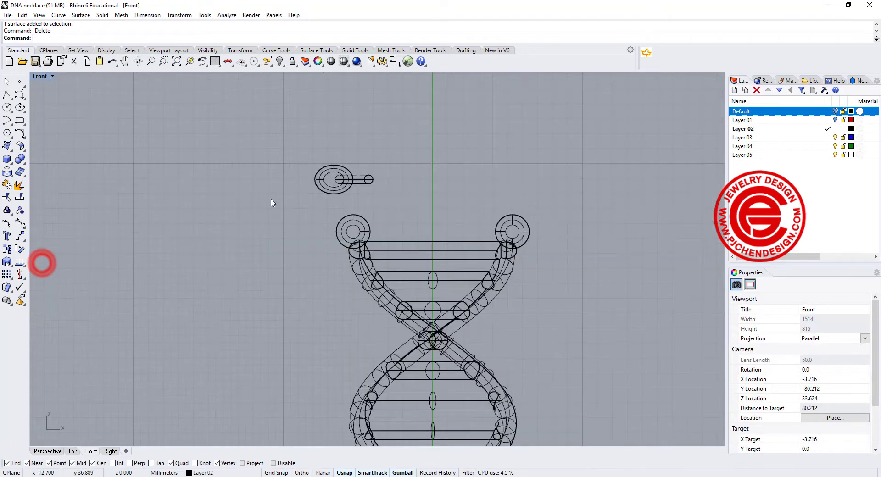
{"action": "scroll", "coordinate": [271, 199], "scroll_direction": "up", "scroll_amount": 3}
{"action": "left_click_drag", "start_coordinate": [428, 268], "coordinate": [198, 220]}
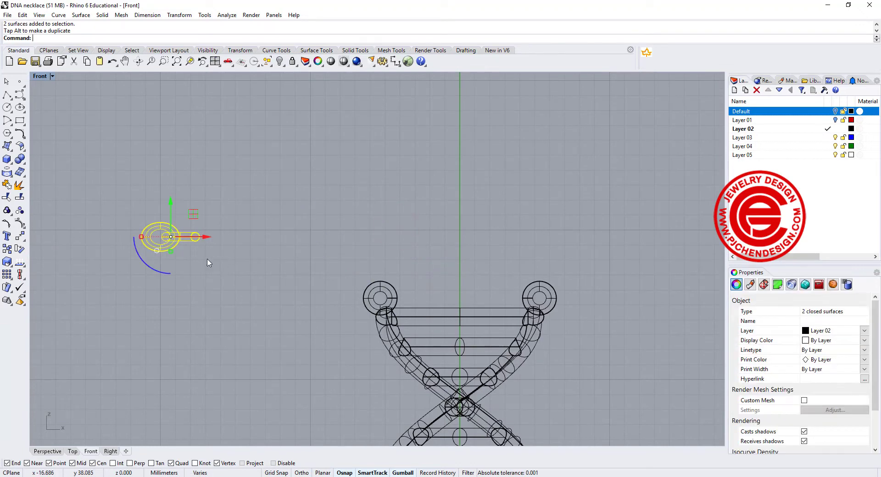
Group the two link pieces and draw a curve from the helix's top-left loop upward
{"action": "left_click", "coordinate": [6, 211]}
{"action": "left_click", "coordinate": [7, 95]}
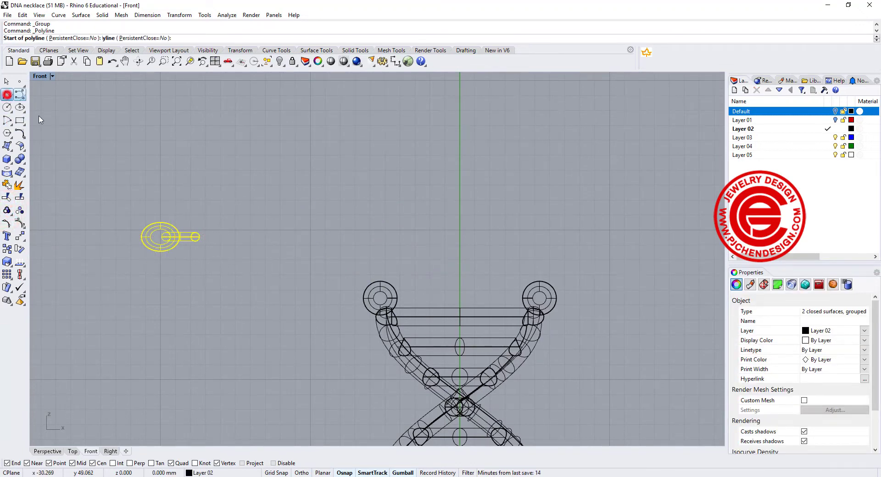
{"action": "scroll", "coordinate": [390, 303], "scroll_direction": "up", "scroll_amount": 5}
{"action": "scroll", "coordinate": [397, 312], "scroll_direction": "down", "scroll_amount": 5}
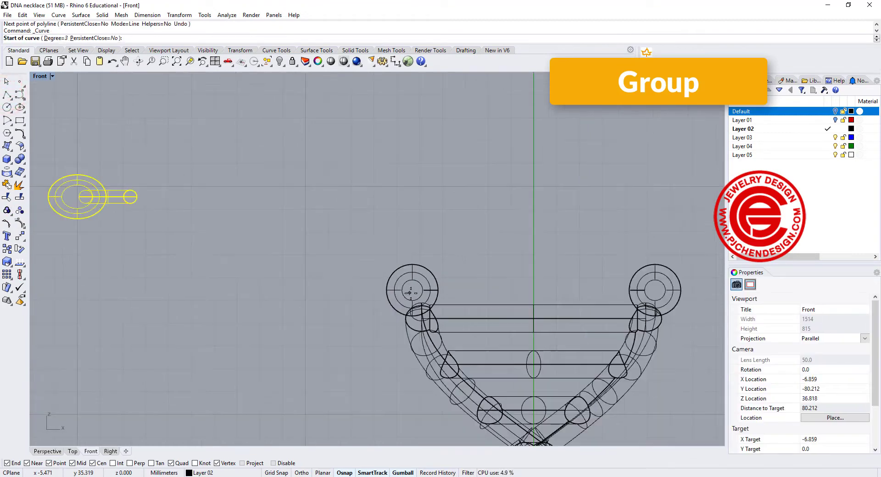
{"action": "left_click", "coordinate": [413, 292]}
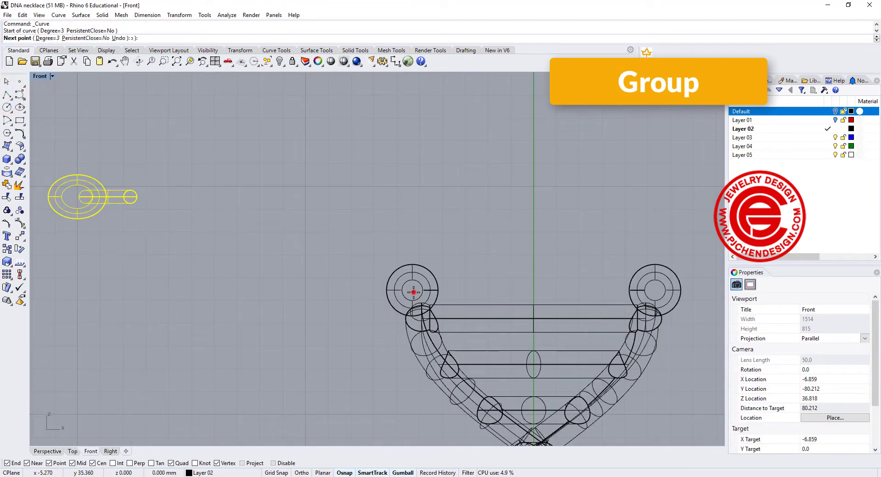
{"action": "left_click", "coordinate": [276, 207]}
{"action": "scroll", "coordinate": [240, 143], "scroll_direction": "down", "scroll_amount": 5}
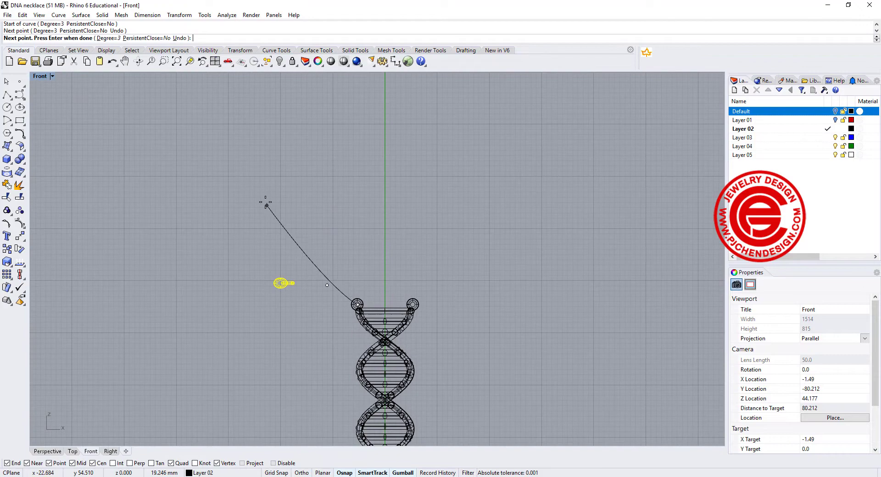
{"action": "left_click", "coordinate": [266, 202]}
{"action": "key", "text": "Up"}
{"action": "key", "text": "Up"}
{"action": "key", "text": "Up"}
{"action": "key", "text": "Up"}
{"action": "key", "text": "Left"}
{"action": "left_click", "coordinate": [288, 148]}
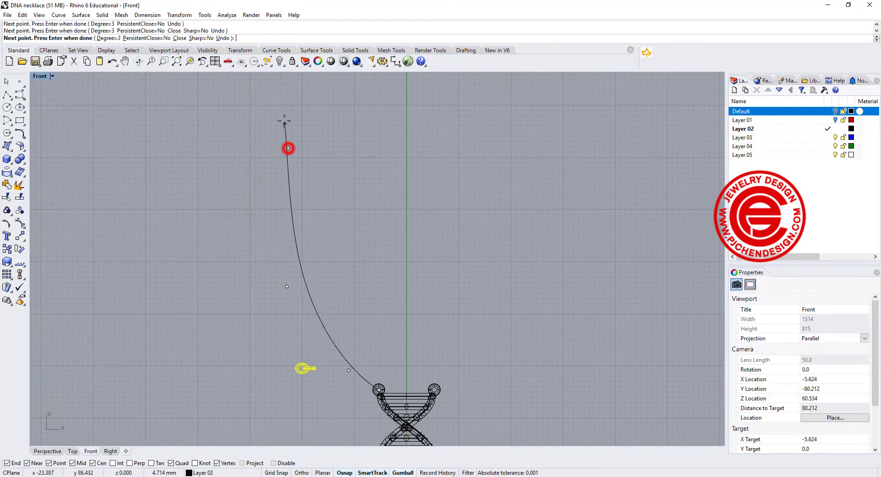
{"action": "left_click", "coordinate": [288, 88]}
{"action": "key", "text": "Return"}
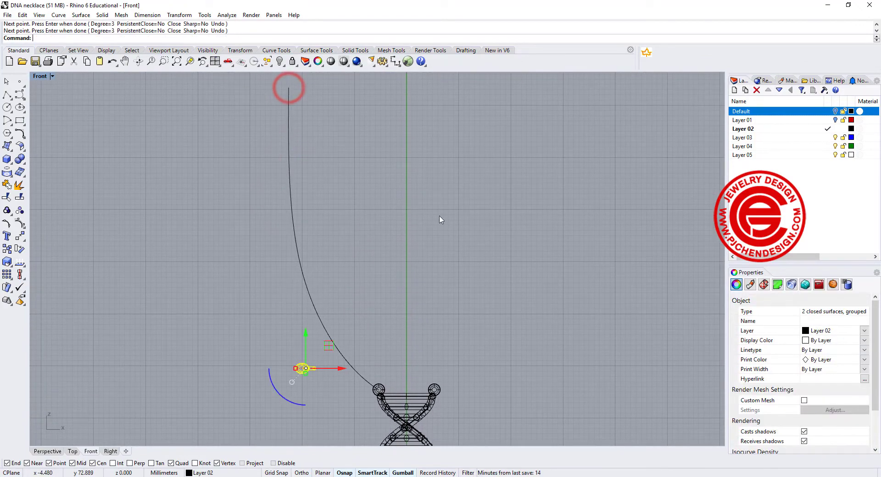
Window-select the grouped link again and bring the helix top into view
{"action": "scroll", "coordinate": [399, 228], "scroll_direction": "down", "scroll_amount": 4}
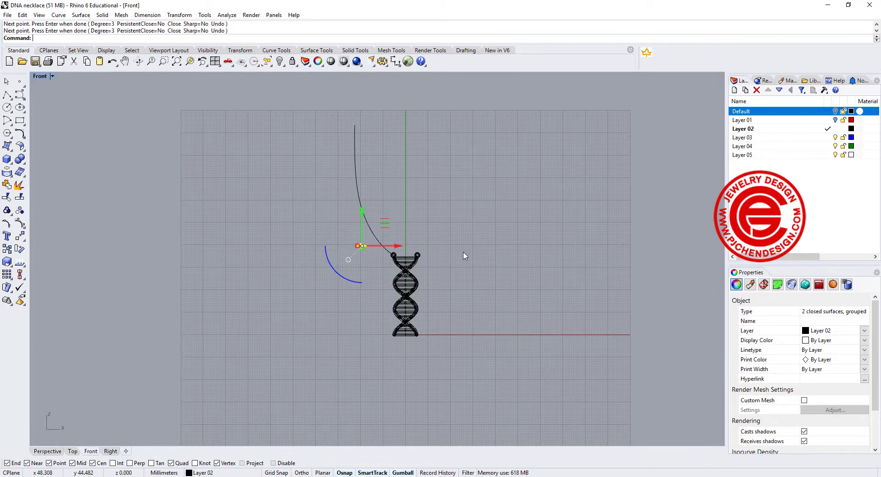
{"action": "scroll", "coordinate": [371, 250], "scroll_direction": "up", "scroll_amount": 4}
{"action": "left_click_drag", "start_coordinate": [382, 261], "coordinate": [294, 213]}
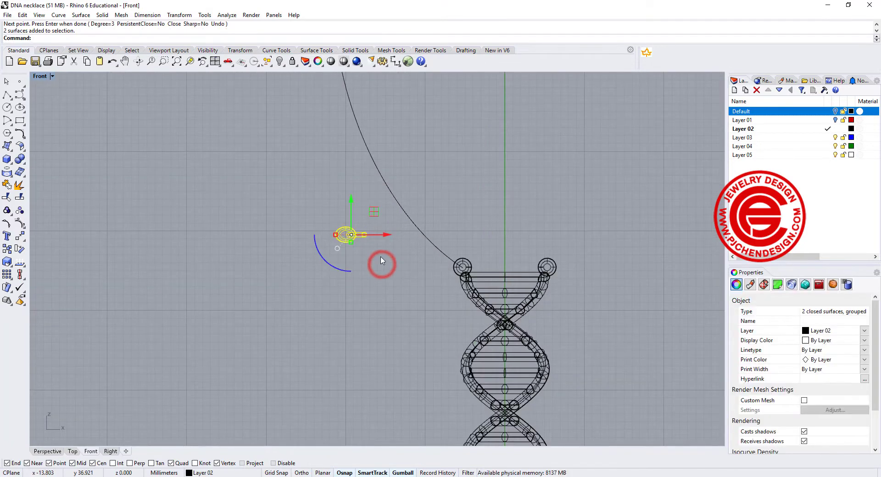
{"action": "right_click_drag", "start_coordinate": [357, 263], "coordinate": [246, 233]}
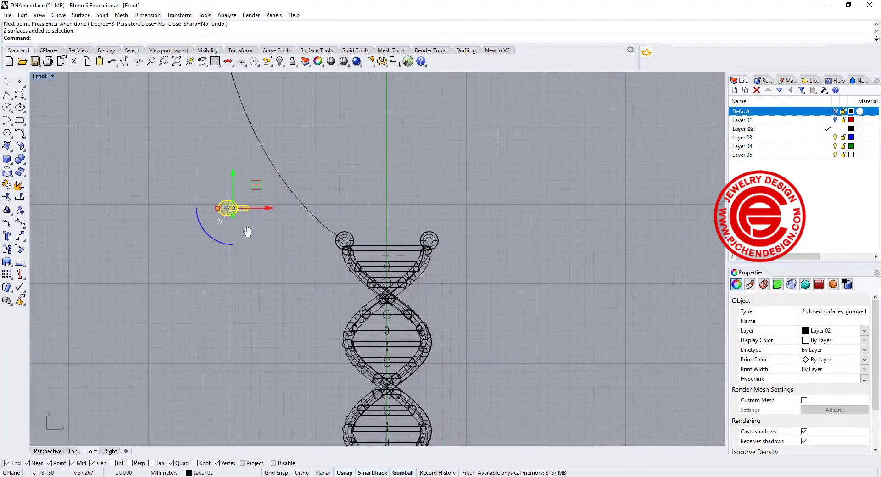
Move and rotate the grouped link with the gumball so it lies along the curve's start
{"action": "left_click_drag", "start_coordinate": [253, 182], "coordinate": [349, 209]}
{"action": "scroll", "coordinate": [341, 229], "scroll_direction": "up", "scroll_amount": 5}
{"action": "left_click_drag", "start_coordinate": [286, 256], "coordinate": [267, 246]}
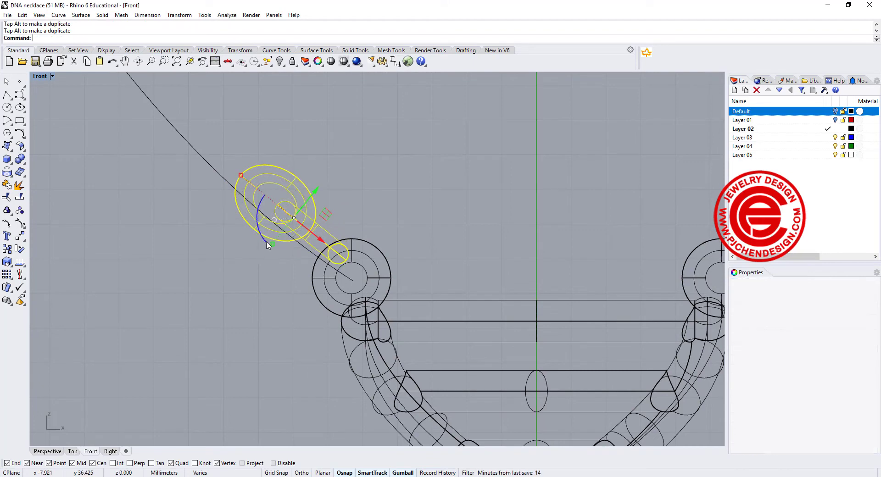
{"action": "left_click_drag", "start_coordinate": [327, 213], "coordinate": [336, 236]}
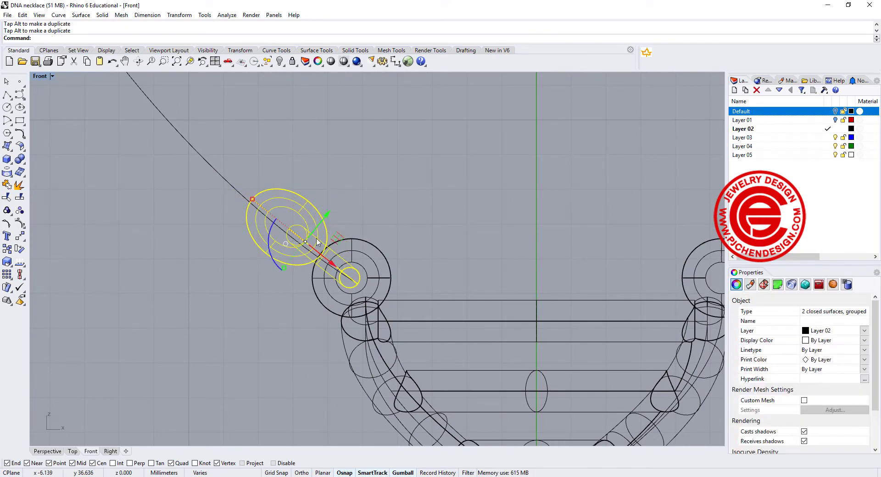
{"action": "left_click_drag", "start_coordinate": [272, 236], "coordinate": [271, 235]}
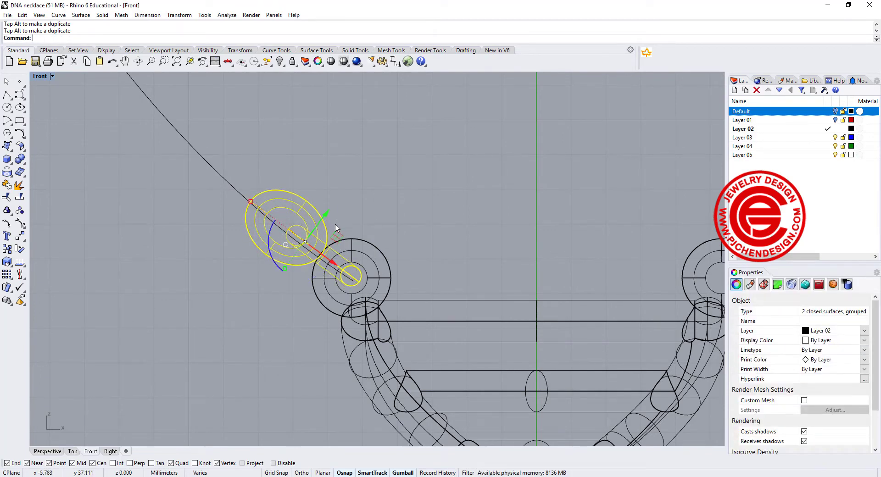
{"action": "left_click_drag", "start_coordinate": [330, 230], "coordinate": [334, 236]}
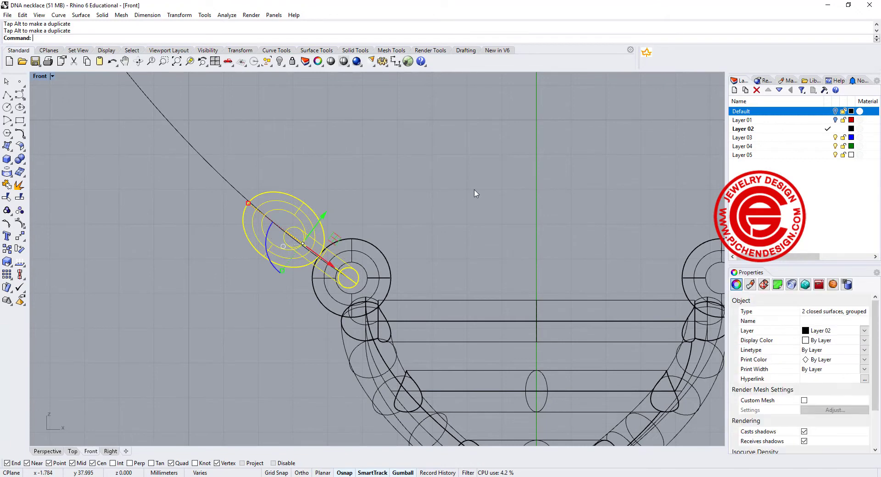
{"action": "scroll", "coordinate": [445, 210], "scroll_direction": "down", "scroll_amount": 8}
{"action": "scroll", "coordinate": [424, 206], "scroll_direction": "down", "scroll_amount": 6}
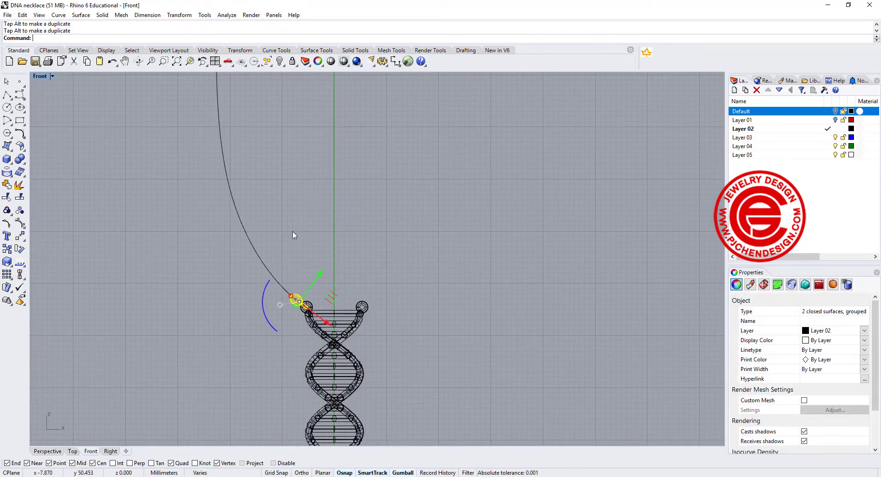
Start Array Along Curve and pick the grouped link as the object
{"action": "left_click", "coordinate": [301, 216]}
{"action": "left_click", "coordinate": [243, 15]}
{"action": "mouse_move", "coordinate": [183, 17]}
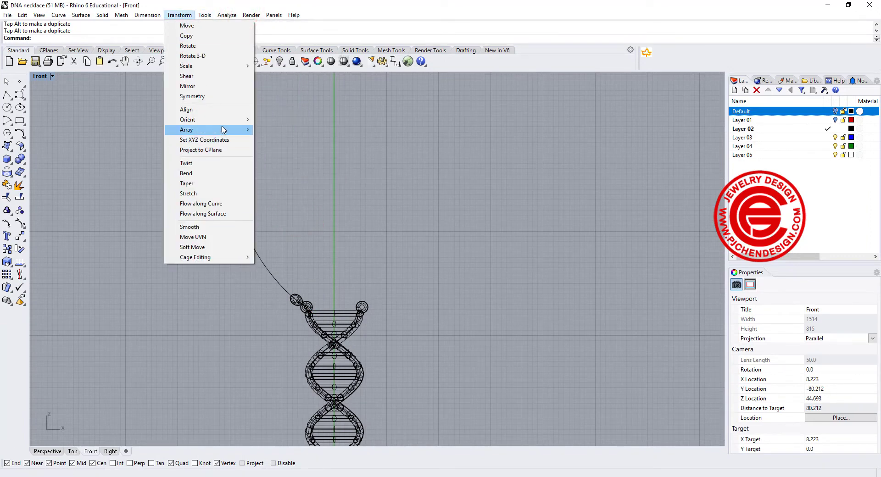
{"action": "mouse_move", "coordinate": [219, 133]}
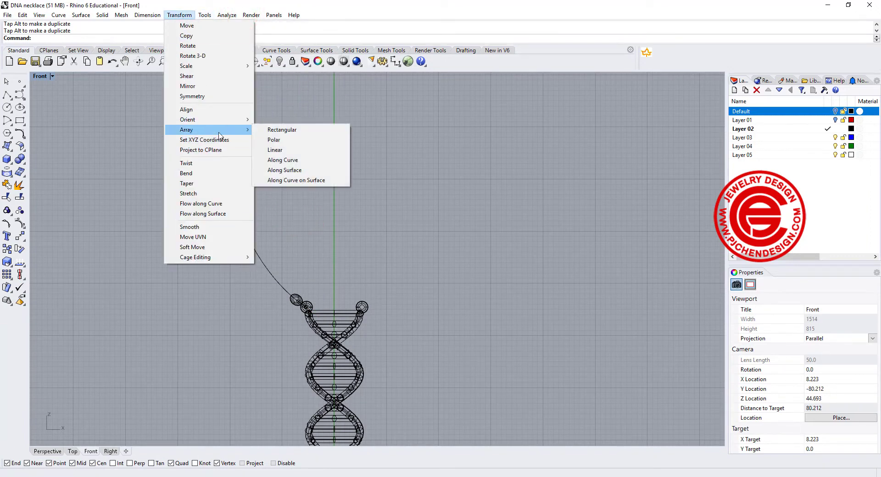
{"action": "left_click", "coordinate": [283, 160]}
{"action": "scroll", "coordinate": [296, 304], "scroll_direction": "up", "scroll_amount": 3}
{"action": "scroll", "coordinate": [295, 304], "scroll_direction": "up", "scroll_amount": 2}
{"action": "left_click", "coordinate": [291, 251]}
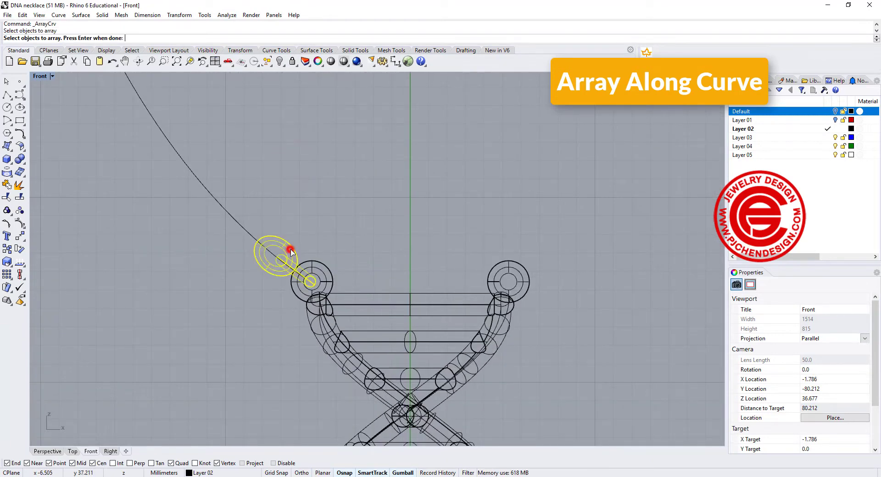
{"action": "key", "text": "Return"}
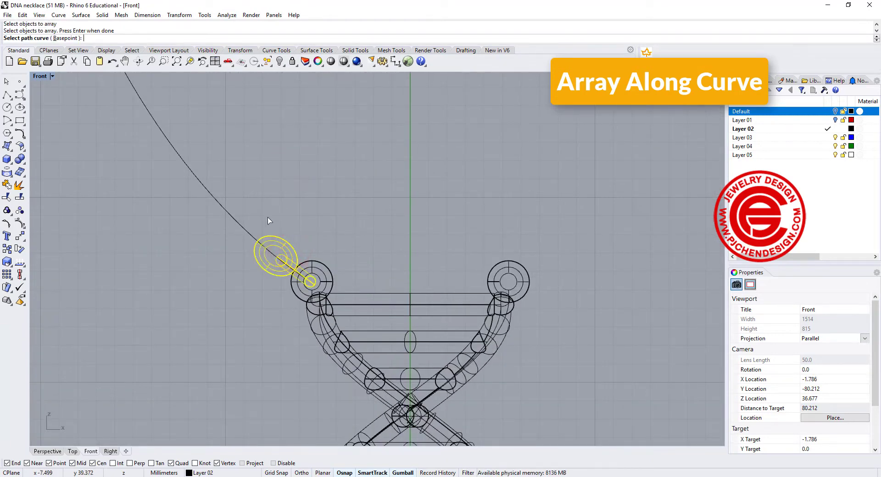
Array the link along the drawn curve with 20 items
{"action": "left_click", "coordinate": [256, 241]}
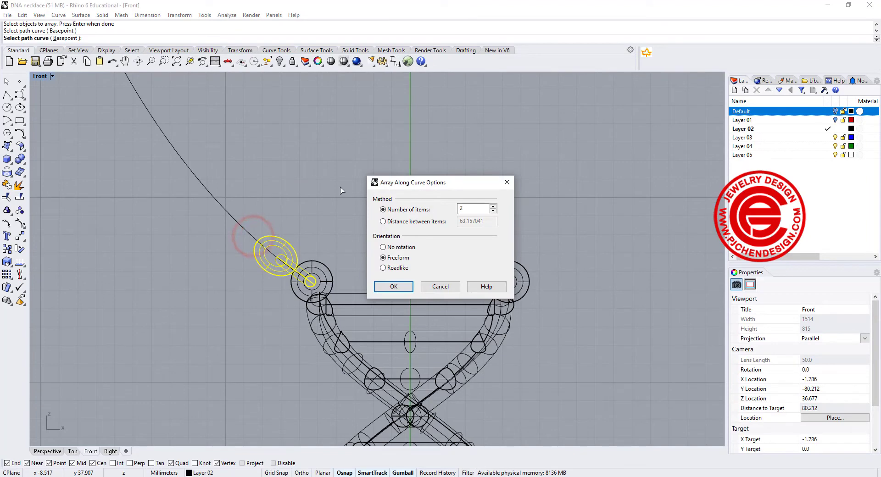
{"action": "scroll", "coordinate": [256, 198], "scroll_direction": "down", "scroll_amount": 5}
{"action": "scroll", "coordinate": [256, 199], "scroll_direction": "down", "scroll_amount": 3}
{"action": "right_click_drag", "start_coordinate": [222, 148], "coordinate": [233, 258]}
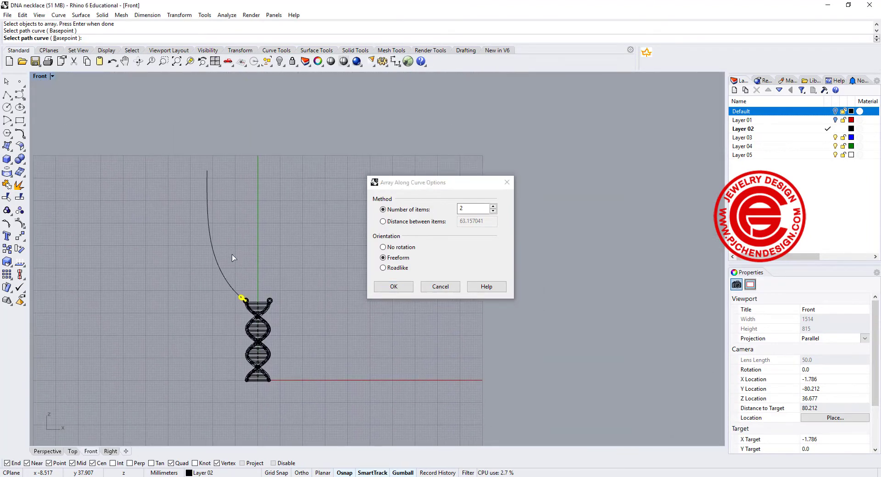
{"action": "double_click", "coordinate": [460, 210]}
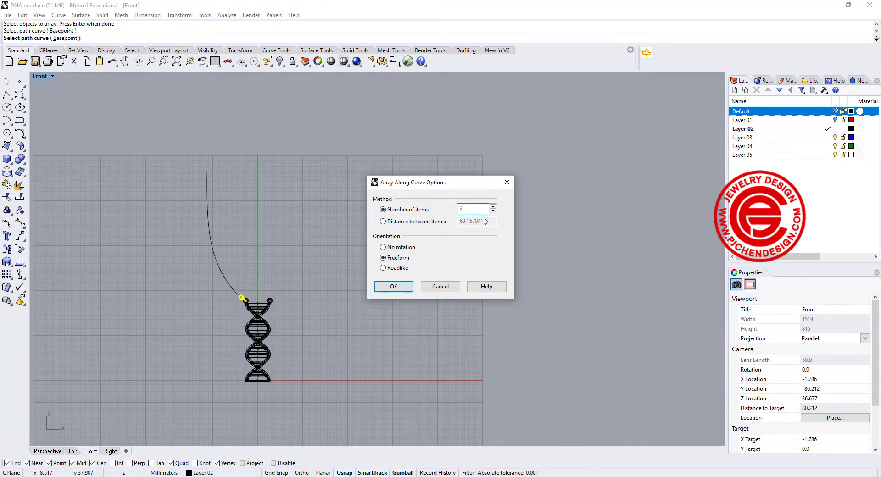
{"action": "left_click", "coordinate": [394, 286]}
Inspect an arrayed link, then undo the 20-link array
{"action": "scroll", "coordinate": [243, 304], "scroll_direction": "up", "scroll_amount": 5}
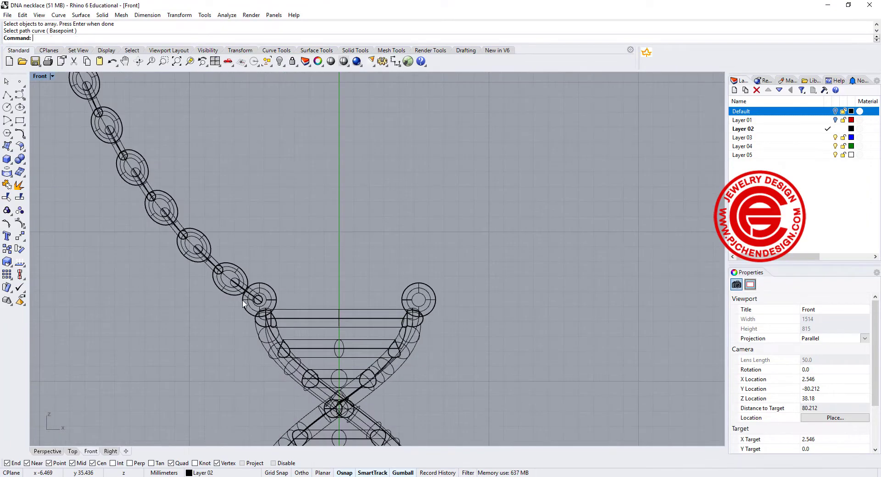
{"action": "scroll", "coordinate": [244, 304], "scroll_direction": "up", "scroll_amount": 2}
{"action": "scroll", "coordinate": [251, 294], "scroll_direction": "up", "scroll_amount": 2}
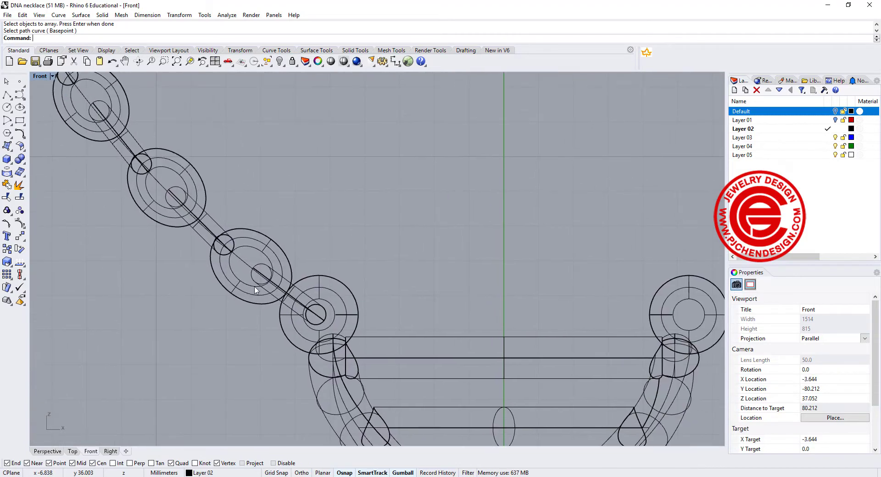
{"action": "left_click", "coordinate": [208, 250]}
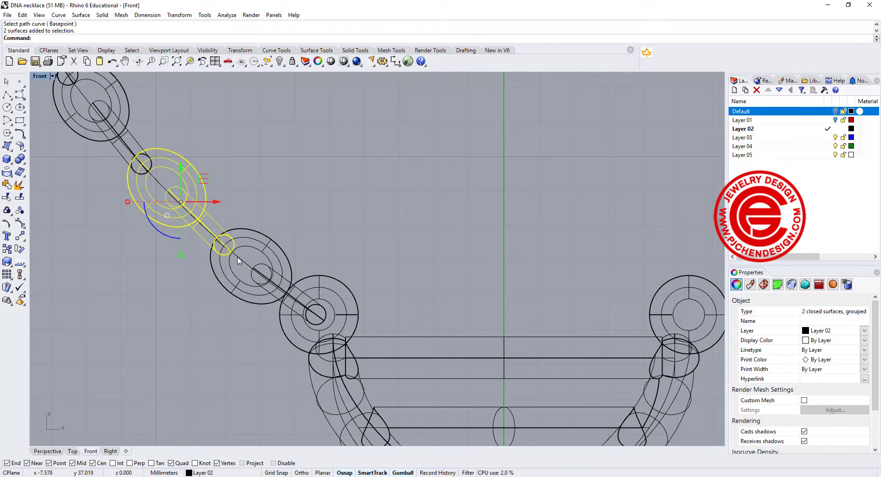
{"action": "scroll", "coordinate": [296, 197], "scroll_direction": "down", "scroll_amount": 3}
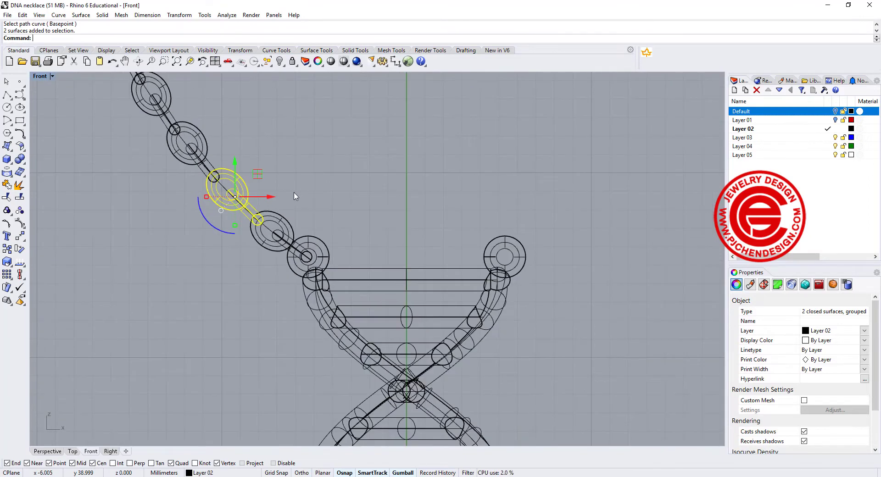
{"action": "key", "text": "ctrl+z"}
Array the link along the left curve with 28 items
{"action": "key", "text": "Return"}
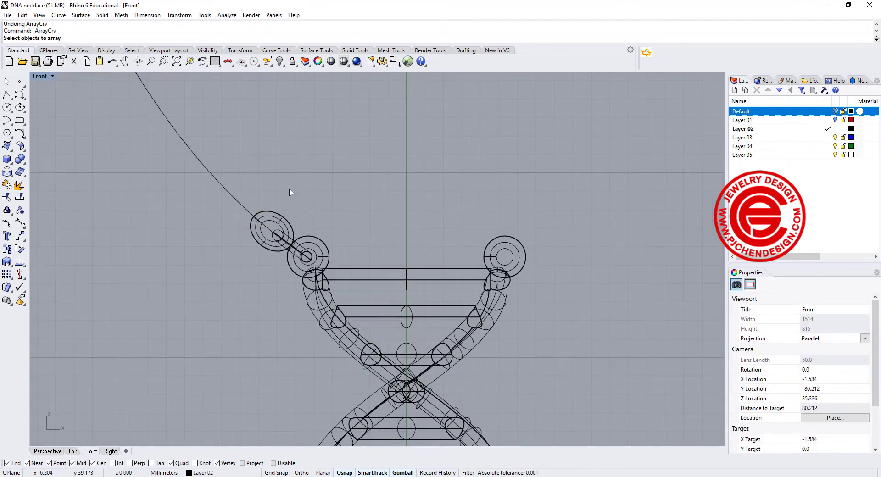
{"action": "left_click", "coordinate": [278, 223]}
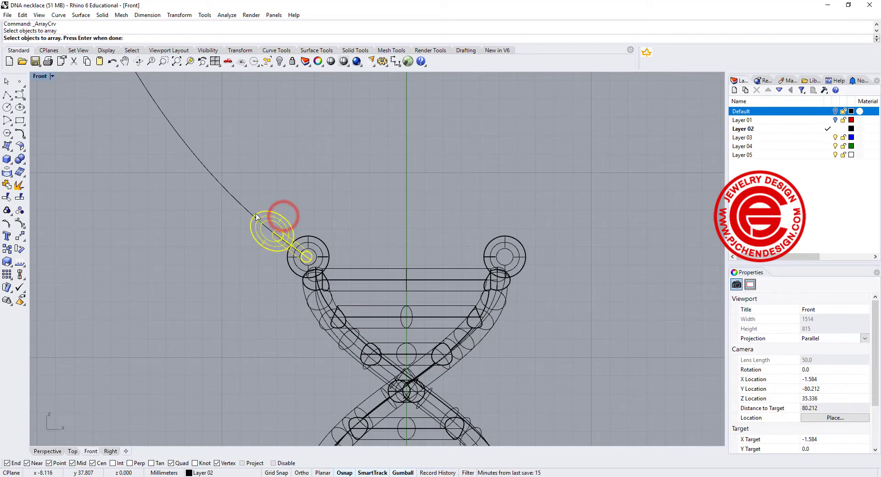
{"action": "key", "text": "Return"}
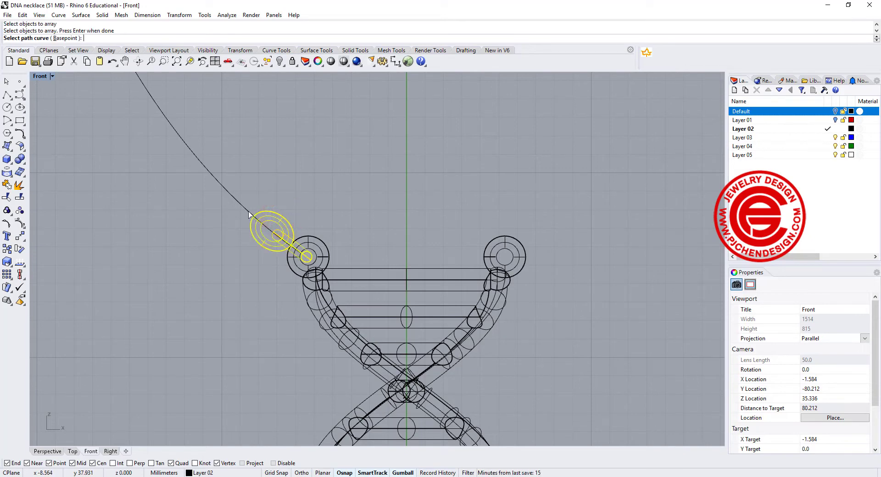
{"action": "left_click", "coordinate": [247, 209]}
{"action": "left_click_drag", "start_coordinate": [444, 181], "coordinate": [543, 151]}
{"action": "left_click", "coordinate": [569, 177]}
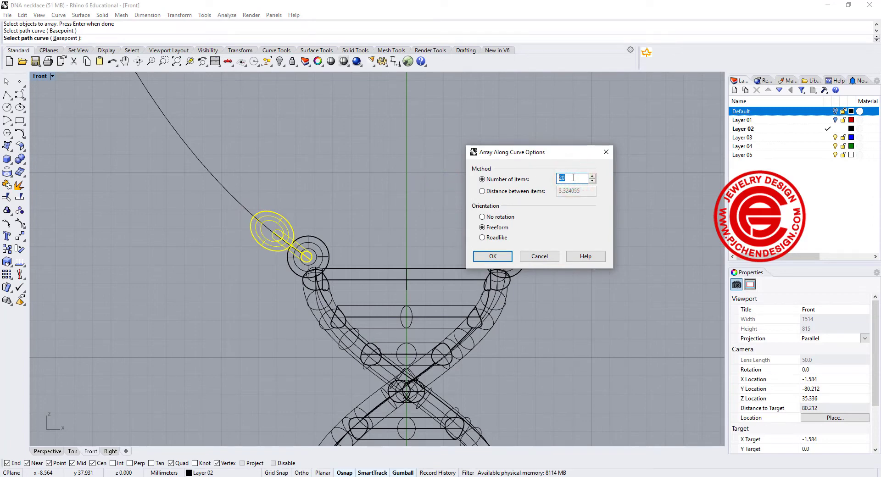
{"action": "left_click", "coordinate": [484, 265]}
Check the spacing of the arrayed links and undo the 28-link array
{"action": "scroll", "coordinate": [263, 230], "scroll_direction": "up", "scroll_amount": 3}
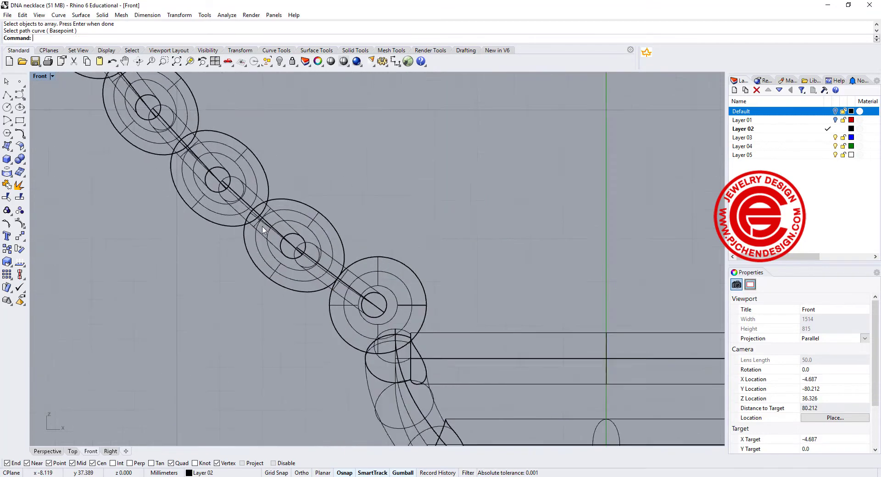
{"action": "scroll", "coordinate": [263, 229], "scroll_direction": "up", "scroll_amount": 2}
{"action": "left_click", "coordinate": [294, 244]}
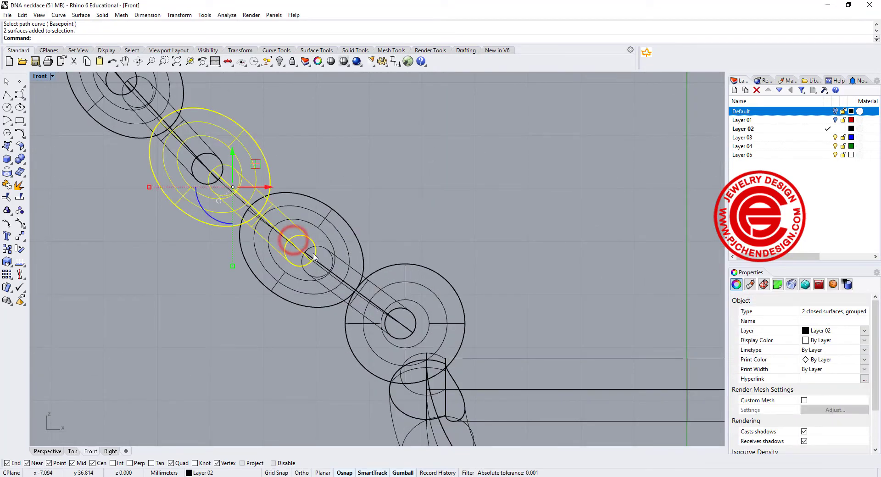
{"action": "left_click", "coordinate": [327, 255]}
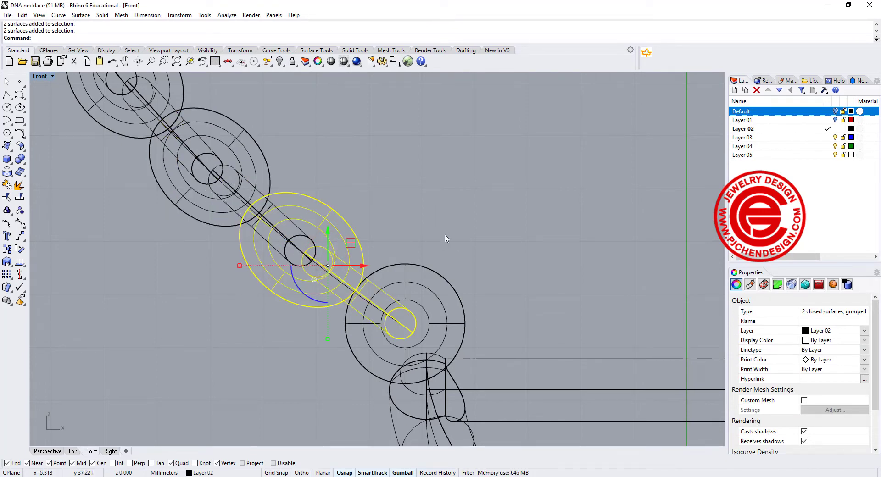
{"action": "key", "text": "ctrl+z"}
Re-array the link along the left curve as 25 freeform-oriented items
{"action": "scroll", "coordinate": [317, 198], "scroll_direction": "down", "scroll_amount": 3}
{"action": "key", "text": "Return"}
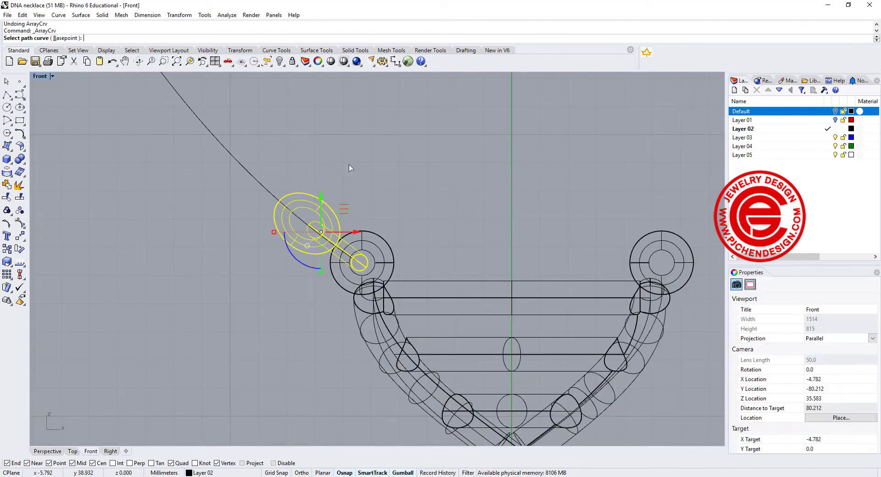
{"action": "left_click", "coordinate": [267, 193]}
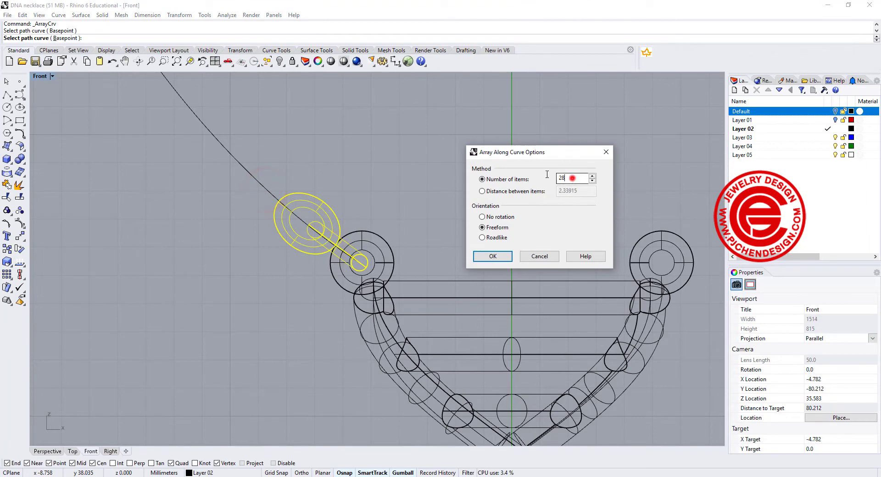
{"action": "double_click", "coordinate": [573, 178]}
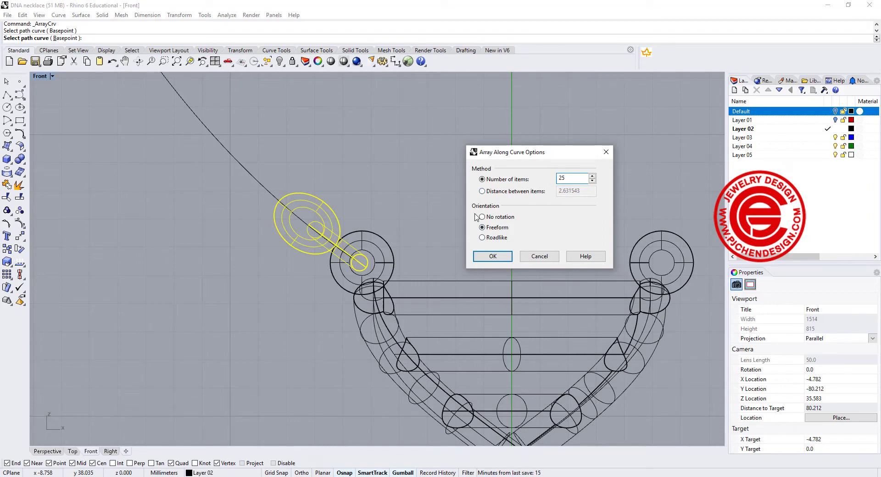
{"action": "left_click", "coordinate": [493, 258]}
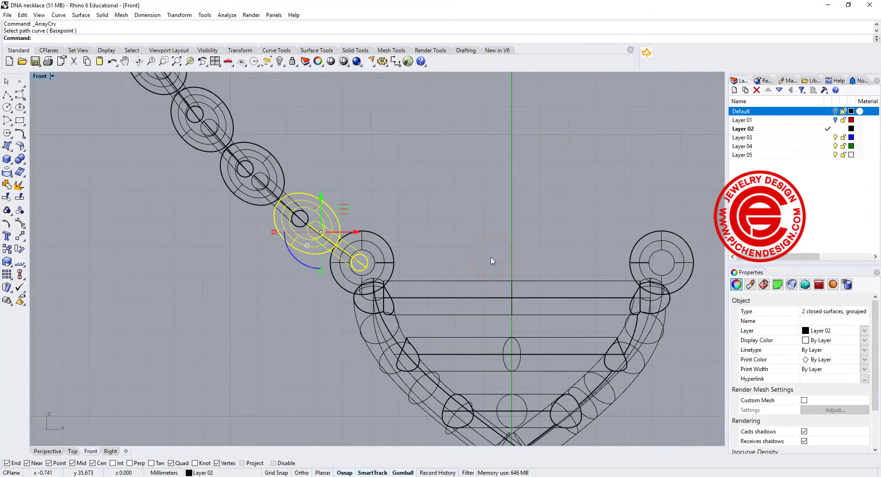
{"action": "scroll", "coordinate": [295, 221], "scroll_direction": "up", "scroll_amount": 3}
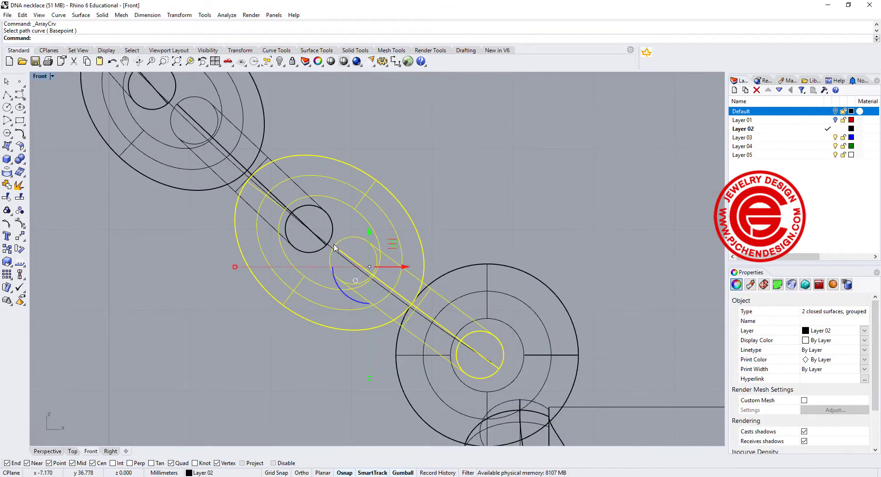
{"action": "scroll", "coordinate": [338, 243], "scroll_direction": "down", "scroll_amount": 10}
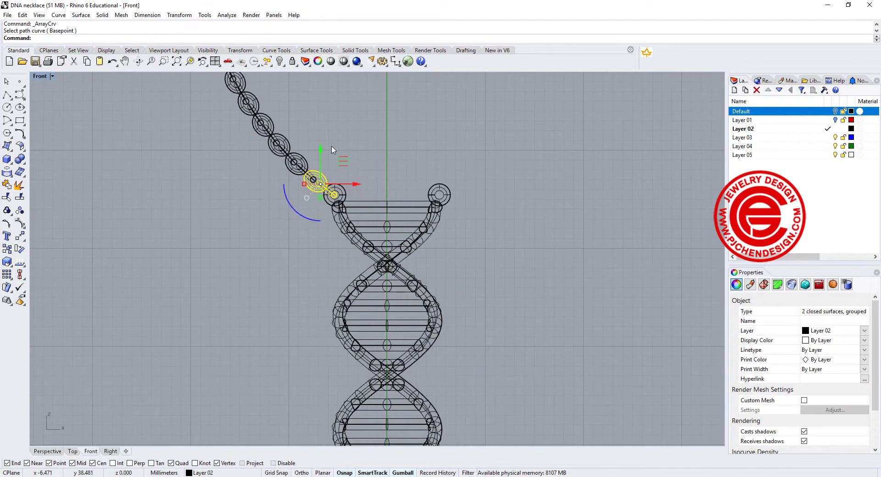
{"action": "left_click", "coordinate": [362, 132]}
{"action": "right_click_drag", "start_coordinate": [393, 210], "coordinate": [342, 198]}
{"action": "double_click", "coordinate": [40, 78]}
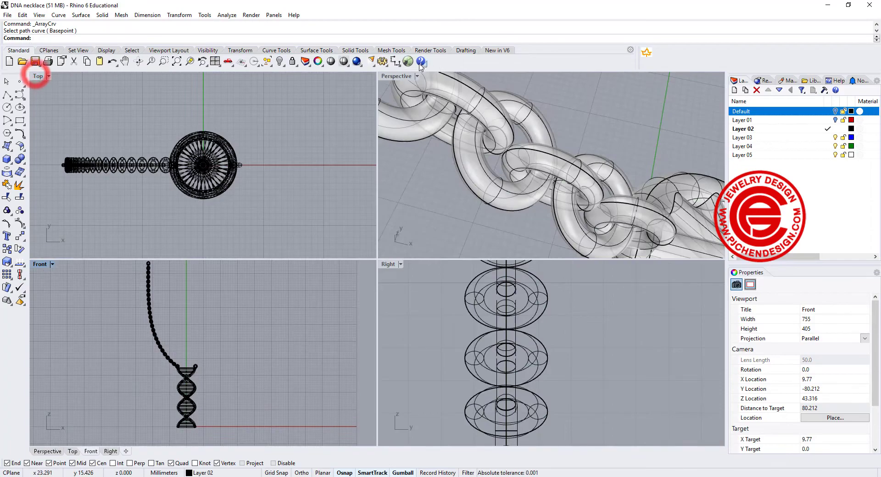
{"action": "left_click", "coordinate": [385, 78]}
{"action": "double_click", "coordinate": [386, 77]}
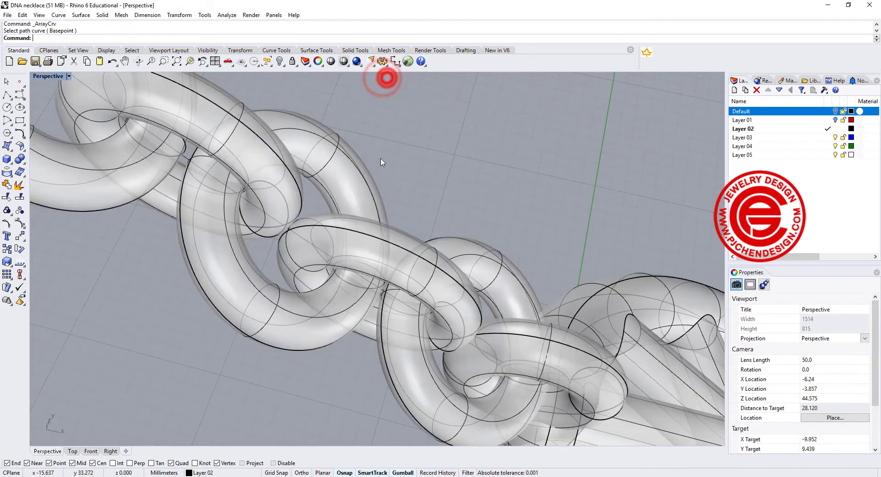
{"action": "scroll", "coordinate": [383, 75], "scroll_direction": "down", "scroll_amount": 5}
{"action": "right_click_drag", "start_coordinate": [463, 236], "coordinate": [306, 164]}
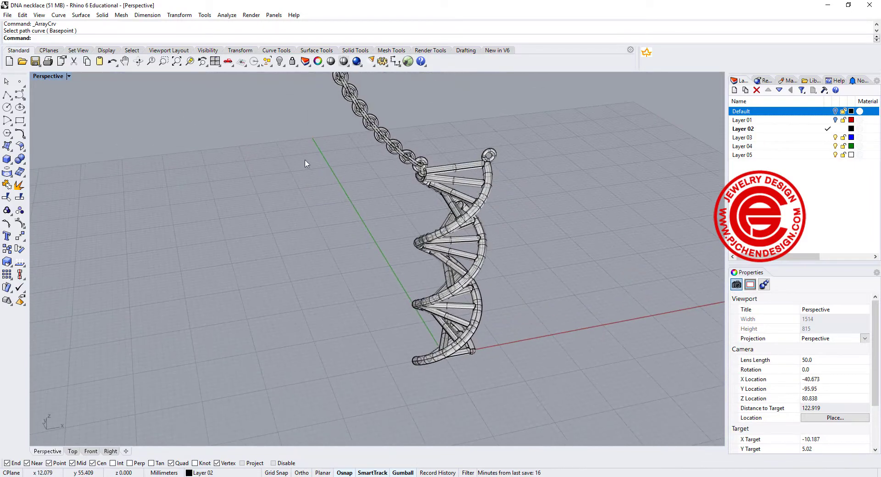
{"action": "double_click", "coordinate": [46, 78]}
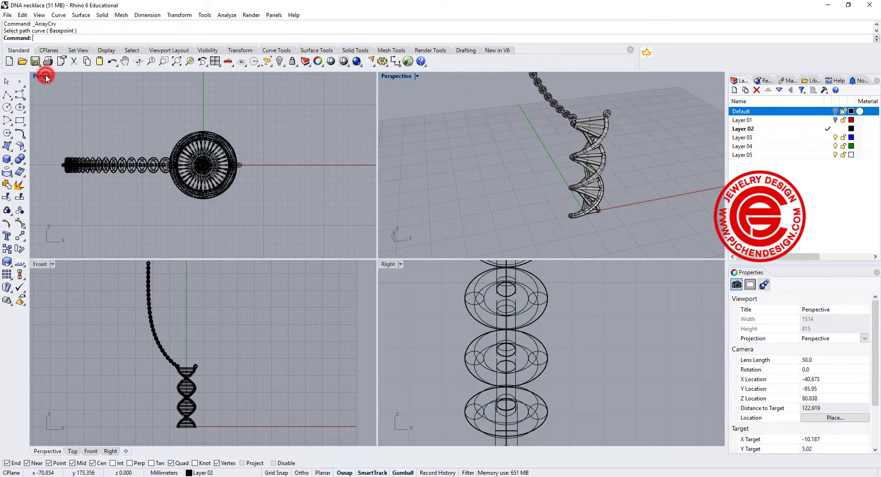
{"action": "double_click", "coordinate": [40, 265]}
{"action": "left_click_drag", "start_coordinate": [236, 124], "coordinate": [347, 303]}
Mirror the link chain across the vertical axis from origin 0 to the right side
{"action": "scroll", "coordinate": [339, 296], "scroll_direction": "up", "scroll_amount": 10}
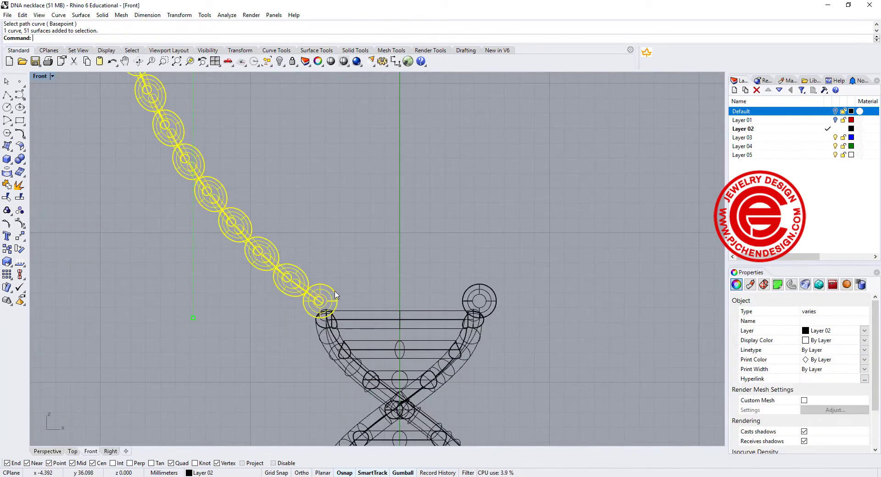
{"action": "scroll", "coordinate": [337, 292], "scroll_direction": "down", "scroll_amount": 8}
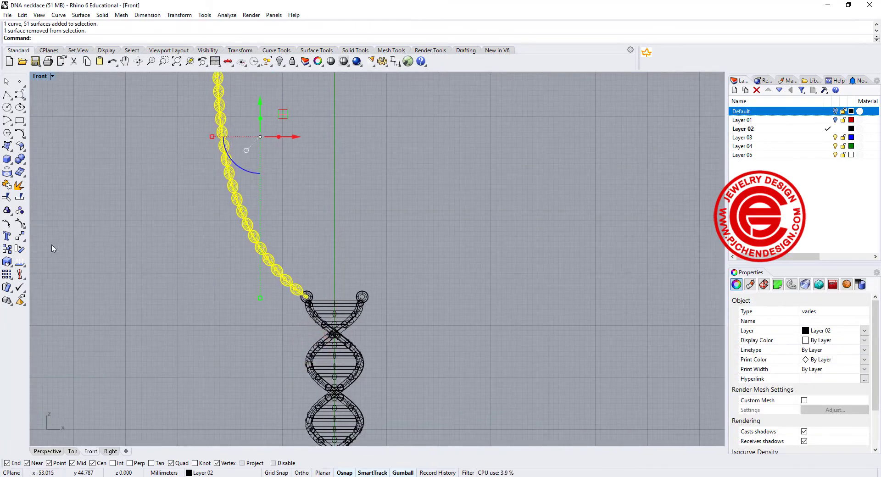
{"action": "left_click", "coordinate": [20, 238]}
{"action": "left_click", "coordinate": [97, 238]}
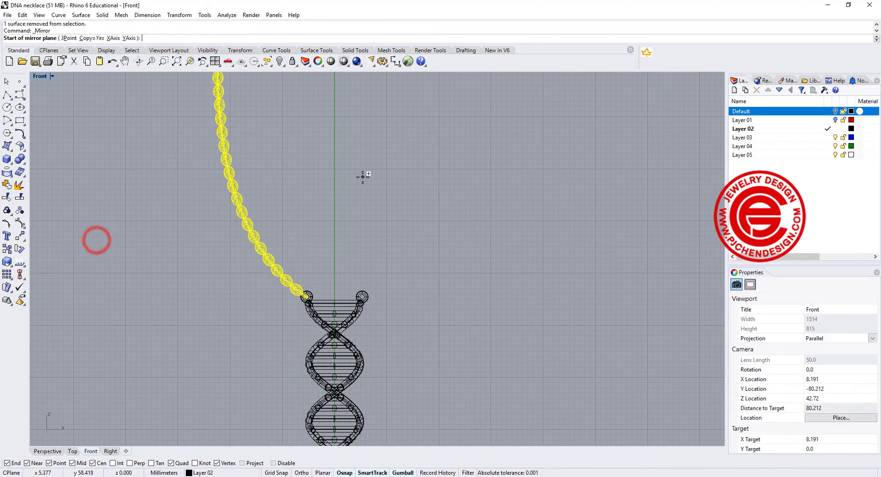
{"action": "type", "text": "0"}
{"action": "key", "text": "Return"}
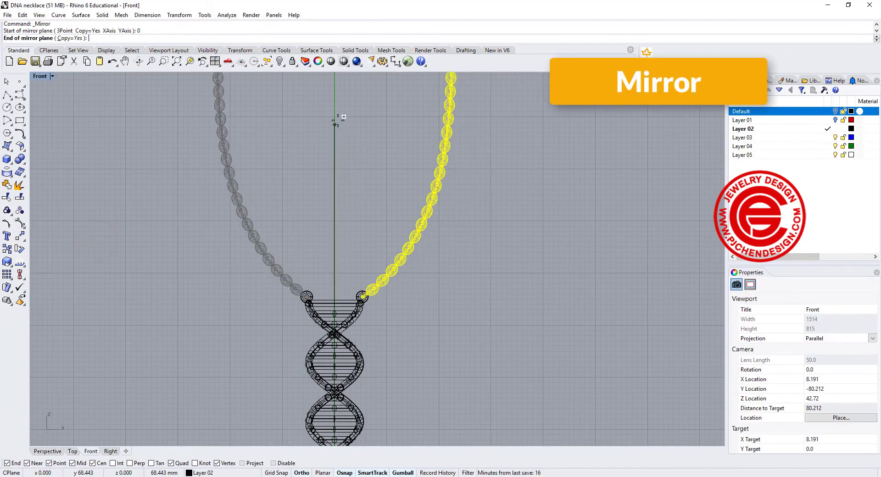
{"action": "left_click", "coordinate": [334, 118]}
Clear the selection and restore the four-viewport layout
{"action": "left_click", "coordinate": [551, 268]}
{"action": "scroll", "coordinate": [432, 229], "scroll_direction": "down", "scroll_amount": 5}
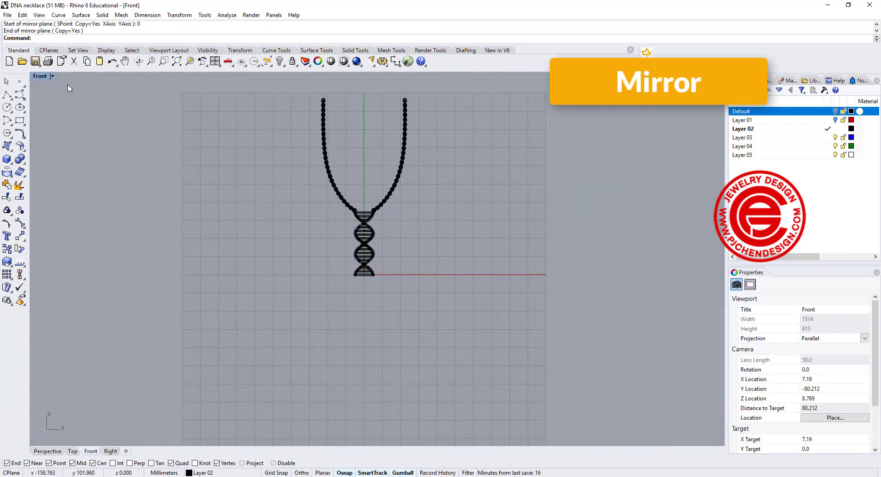
{"action": "double_click", "coordinate": [33, 78]}
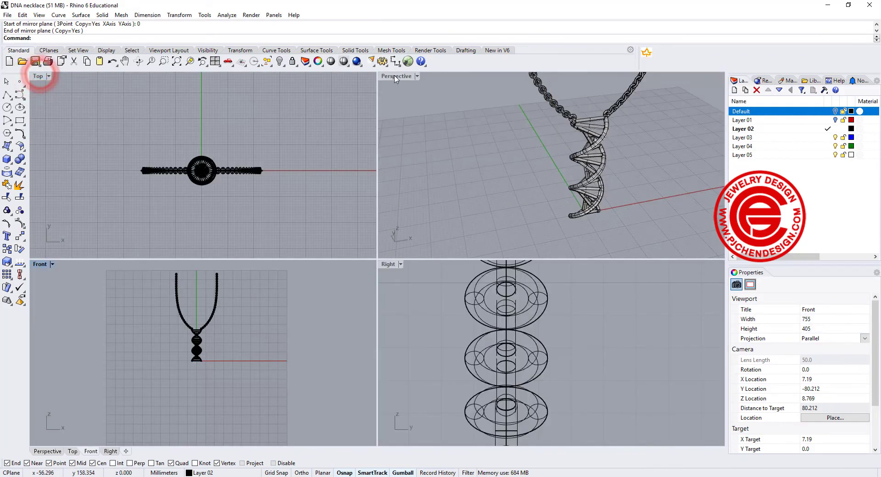
Maximize the Perspective view and orbit until both gold and silver pendants face front
{"action": "left_click", "coordinate": [389, 78]}
{"action": "double_click", "coordinate": [390, 76]}
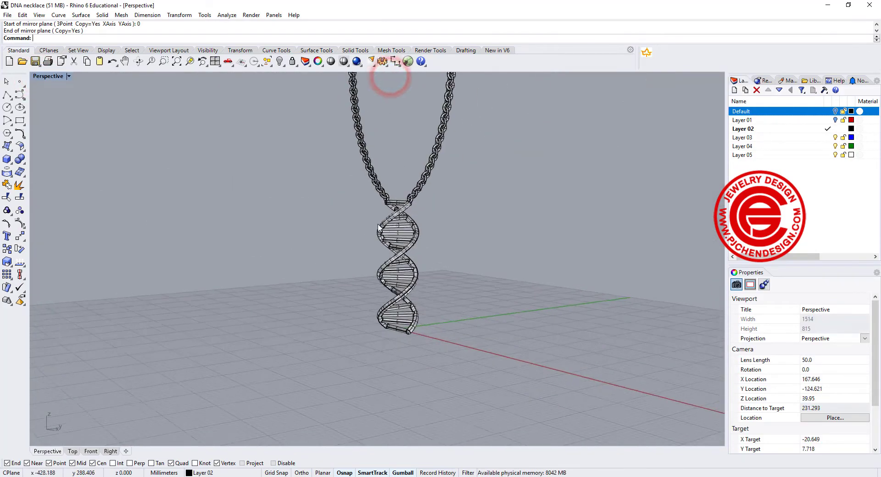
{"action": "right_click_drag", "start_coordinate": [246, 209], "coordinate": [381, 212]}
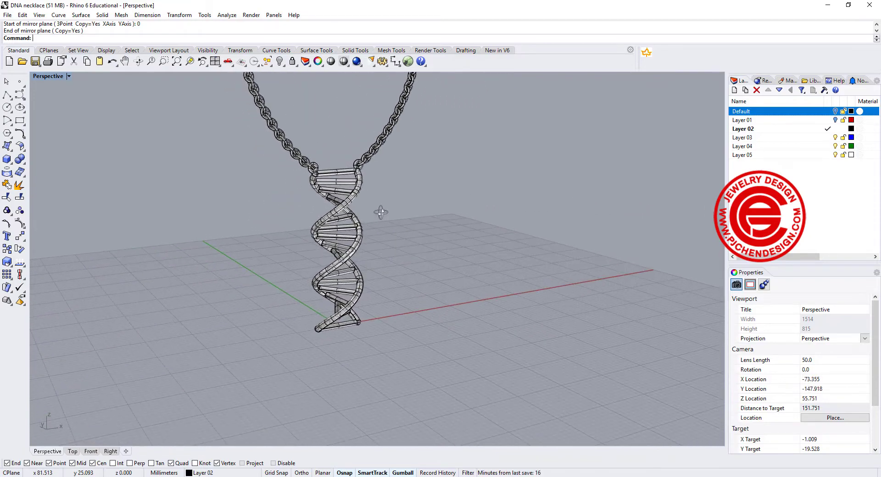
{"action": "scroll", "coordinate": [379, 217], "scroll_direction": "up", "scroll_amount": 2}
{"action": "mouse_move", "coordinate": [402, 255]}
{"action": "right_mouse_down"}
{"action": "mouse_move", "coordinate": [391, 236]}
{"action": "mouse_move", "coordinate": [323, 230]}
{"action": "mouse_move", "coordinate": [391, 246]}
{"action": "right_mouse_up"}
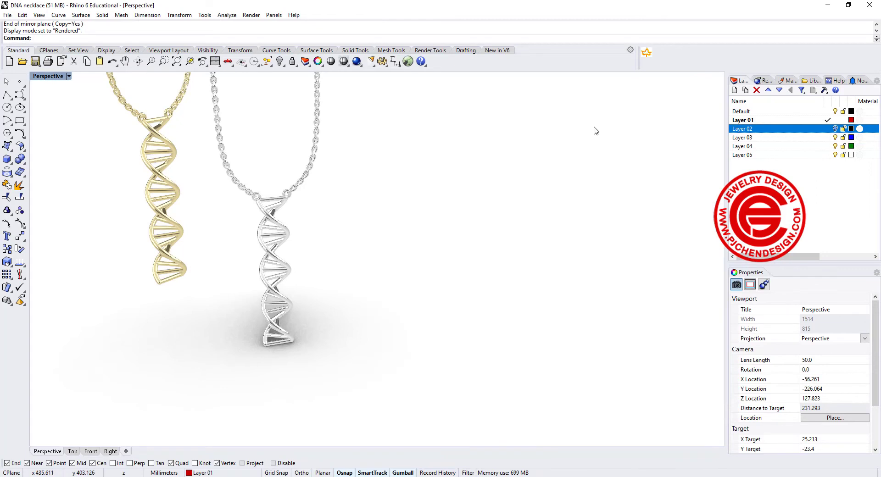
{"action": "right_click_drag", "start_coordinate": [482, 218], "coordinate": [513, 200]}
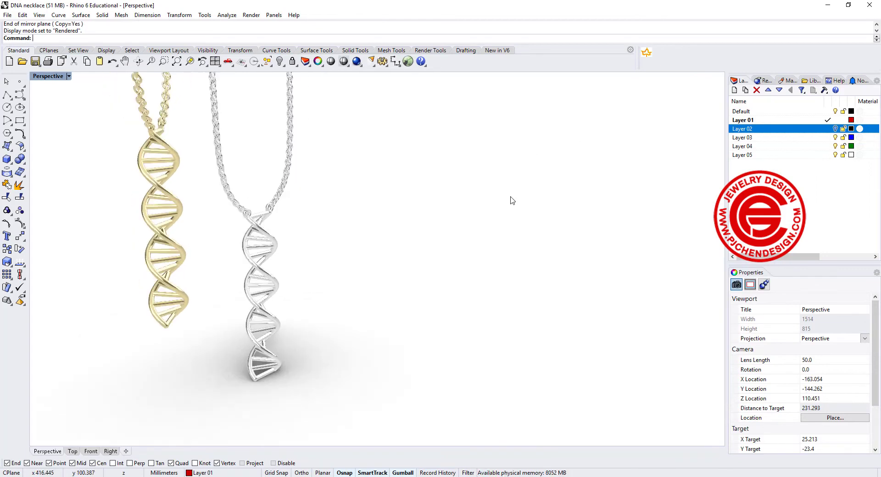